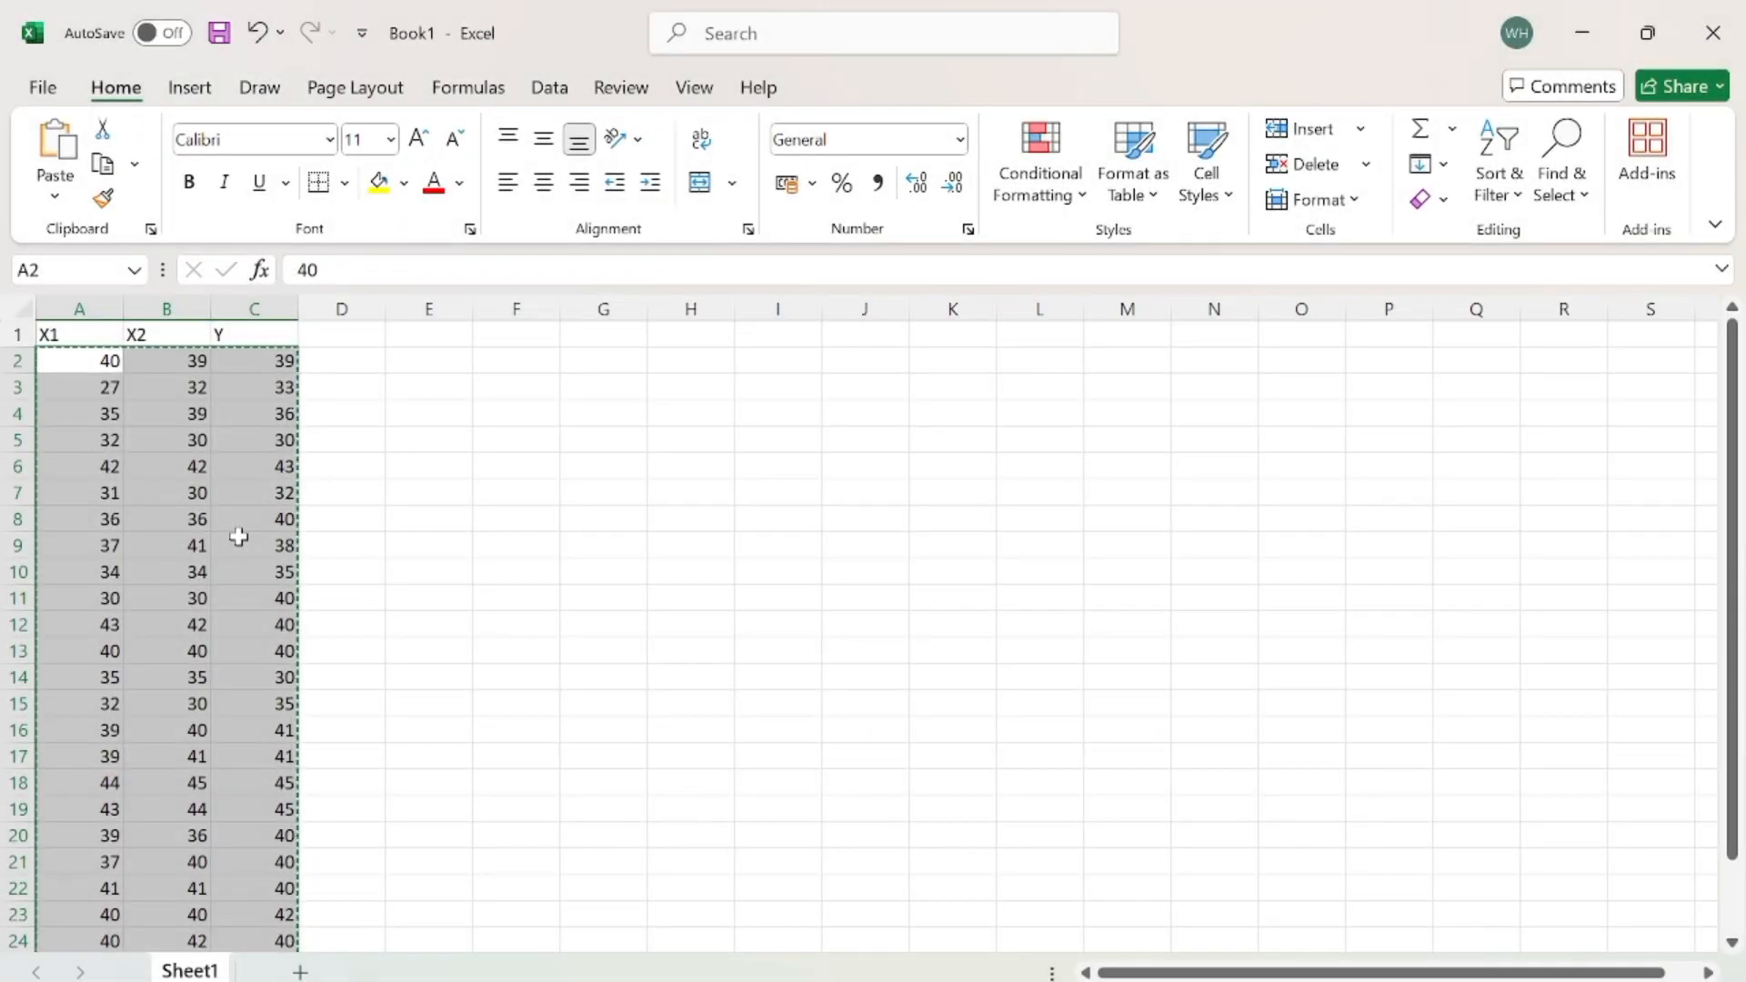
Step: Copy the selected X1, X2 and Y values from the Excel sheet and paste them into SPSS starting at the first data cell
{"action": "right_click", "coordinate": [238, 538]}
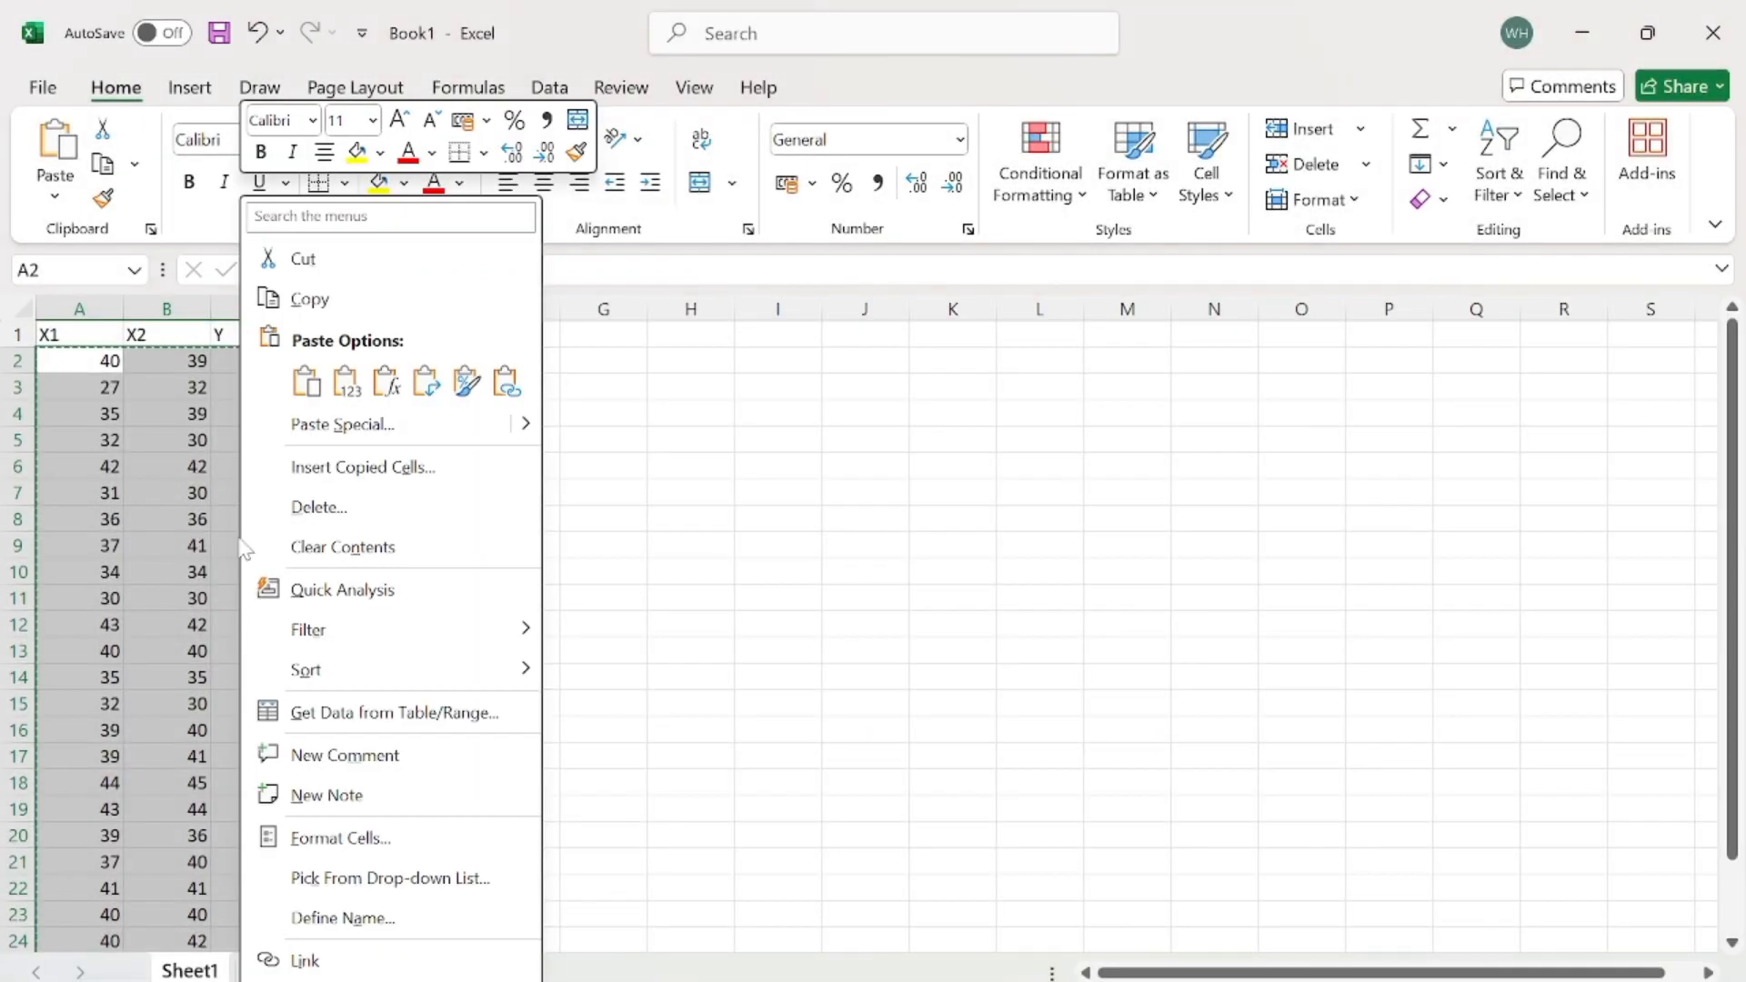
{"action": "left_click", "coordinate": [304, 298]}
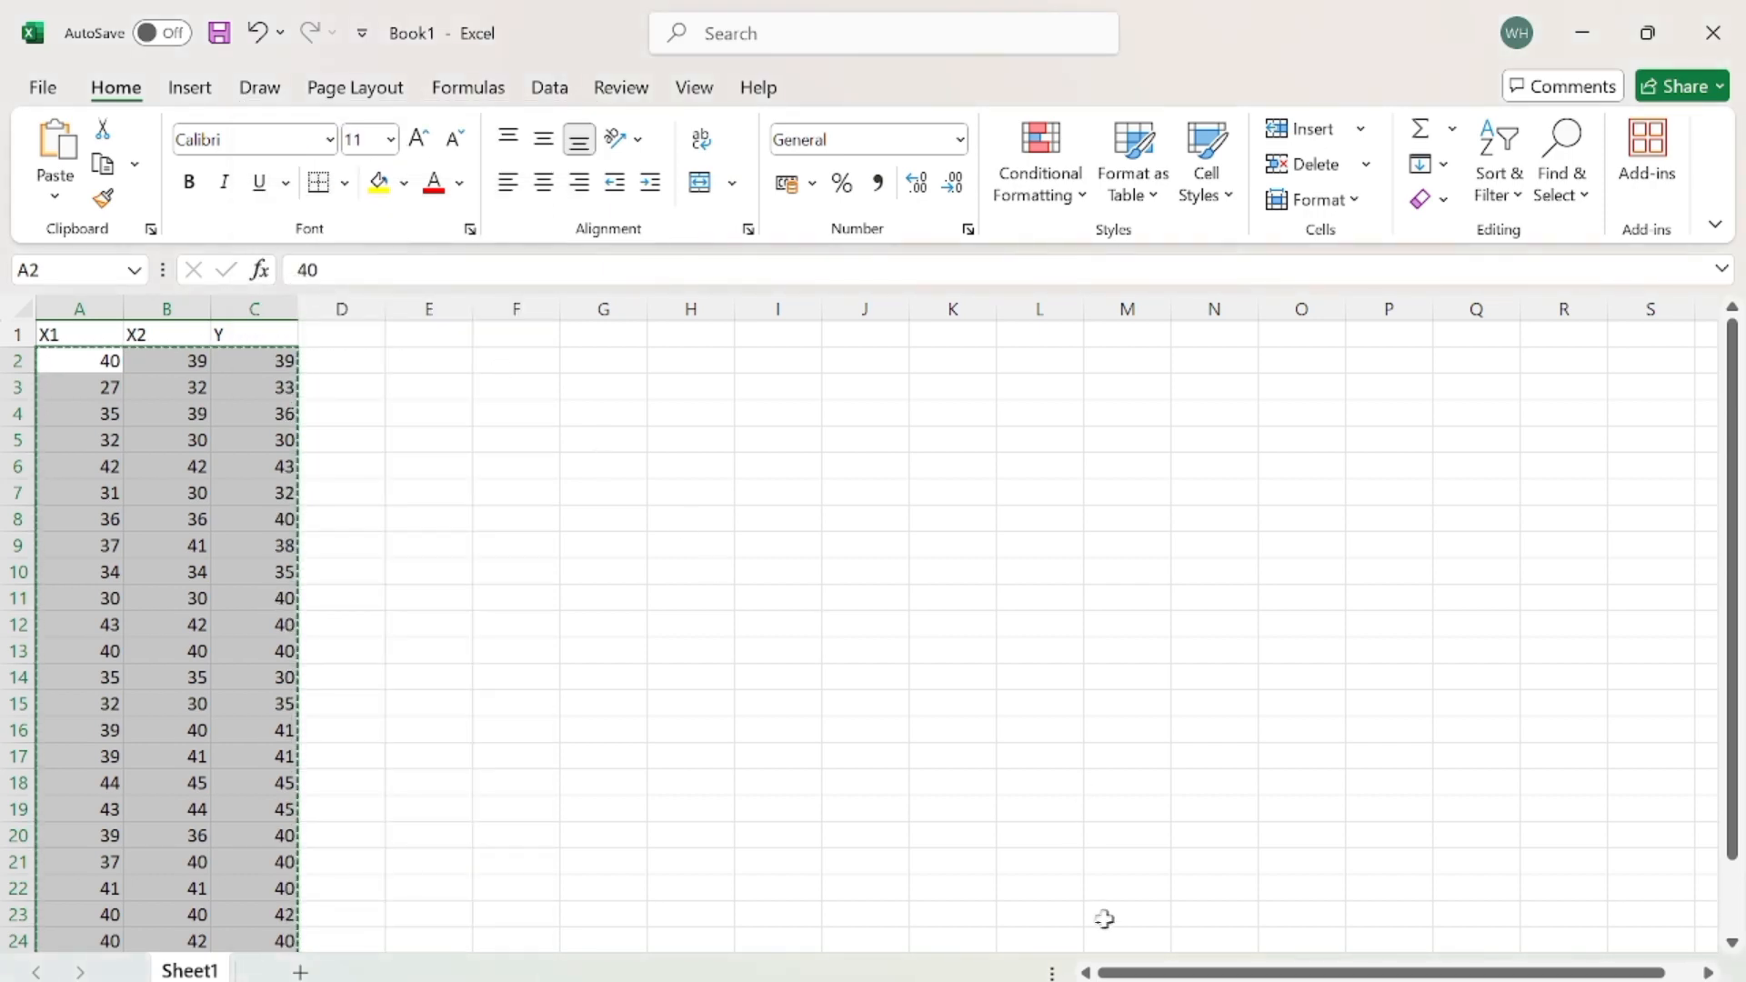
{"action": "mouse_move", "coordinate": [1232, 980]}
{"action": "left_click", "coordinate": [1111, 957]}
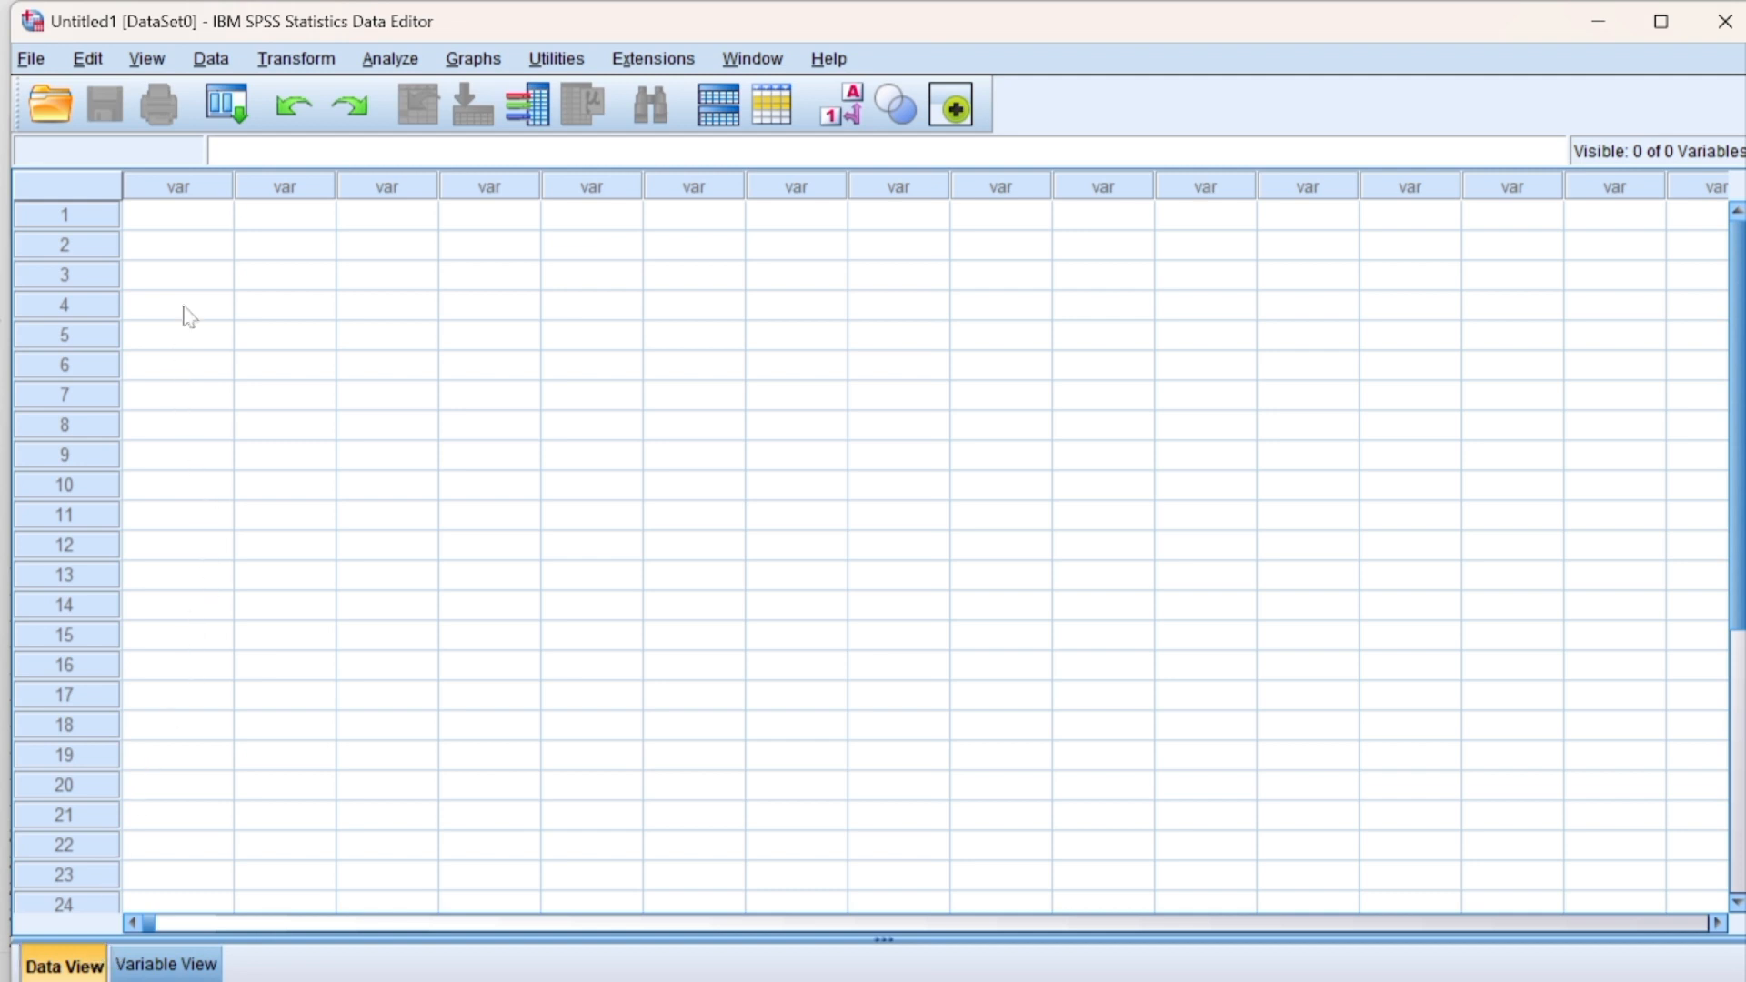
{"action": "left_click", "coordinate": [199, 225]}
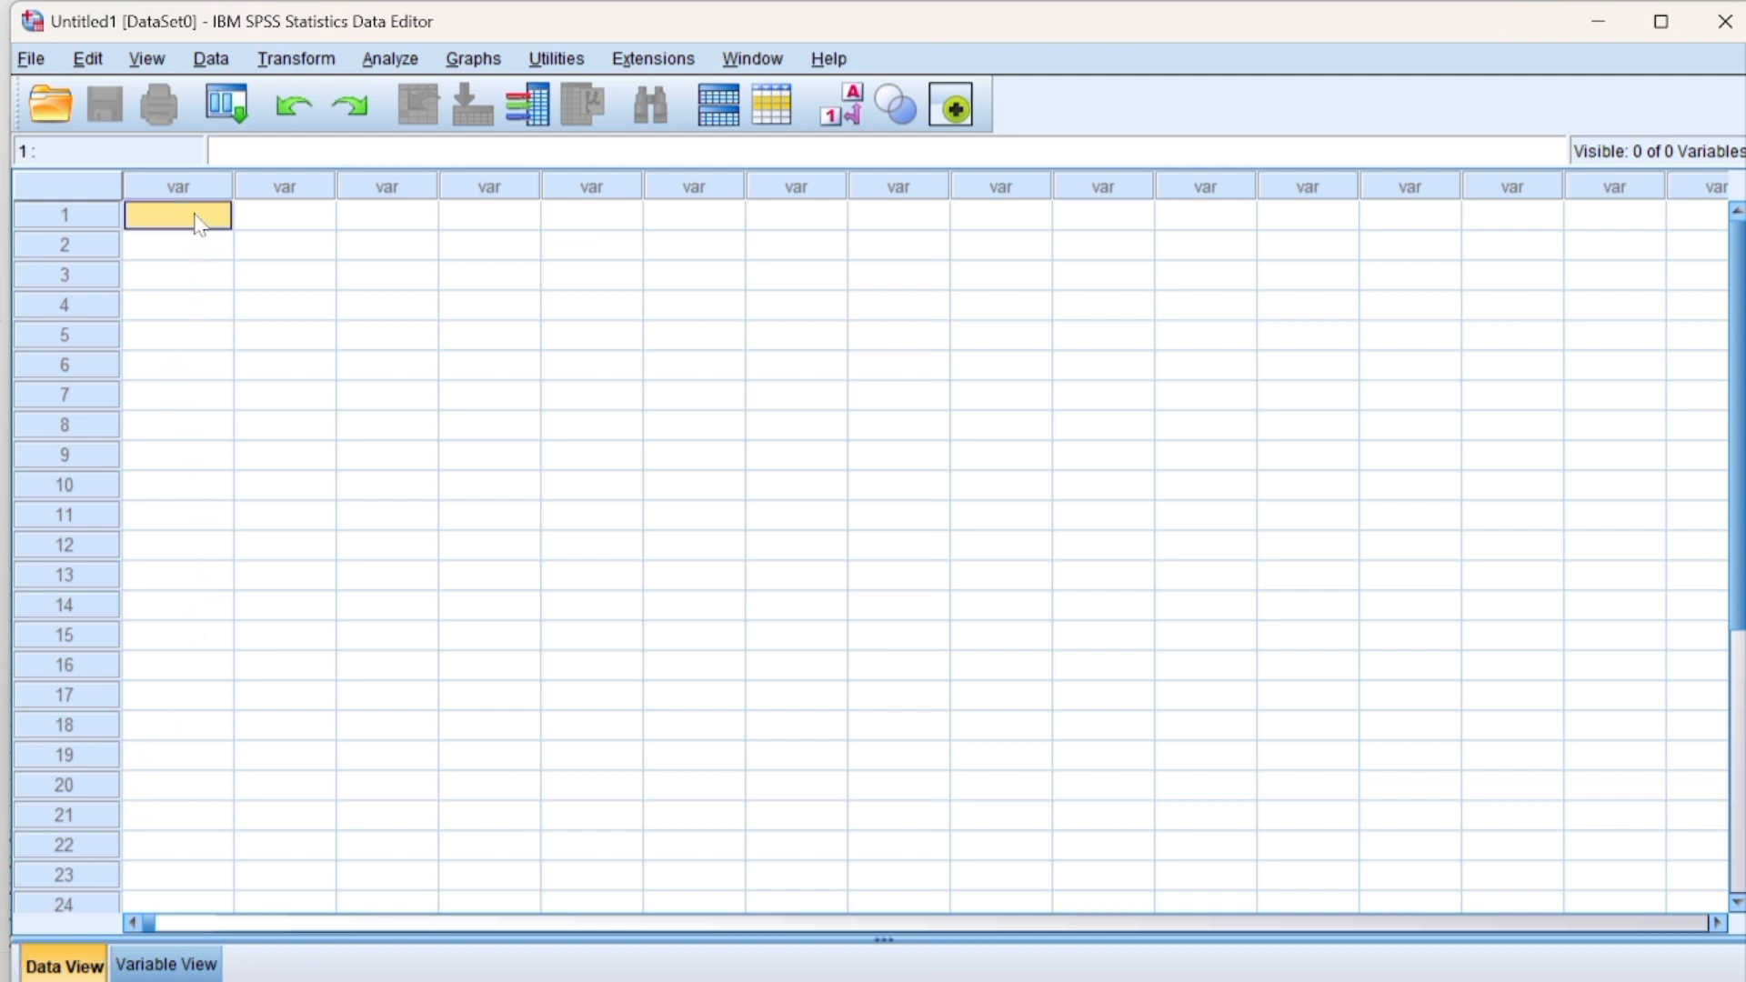
{"action": "right_click", "coordinate": [199, 224]}
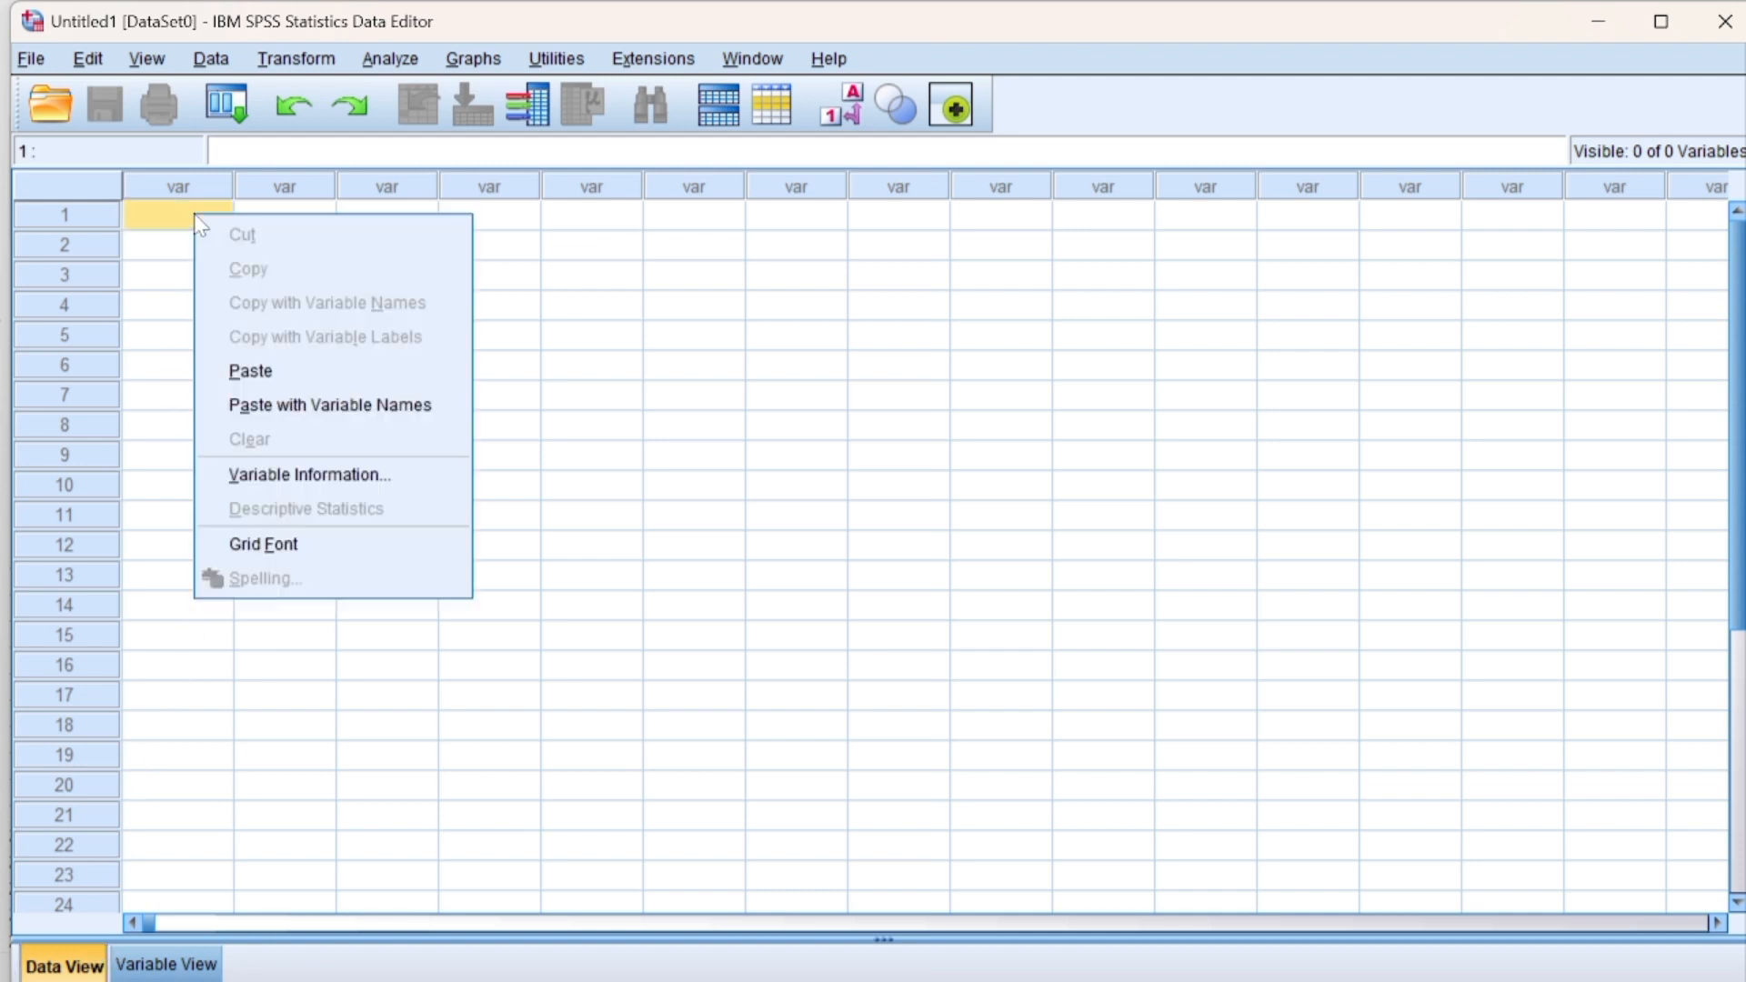
{"action": "left_click", "coordinate": [247, 371]}
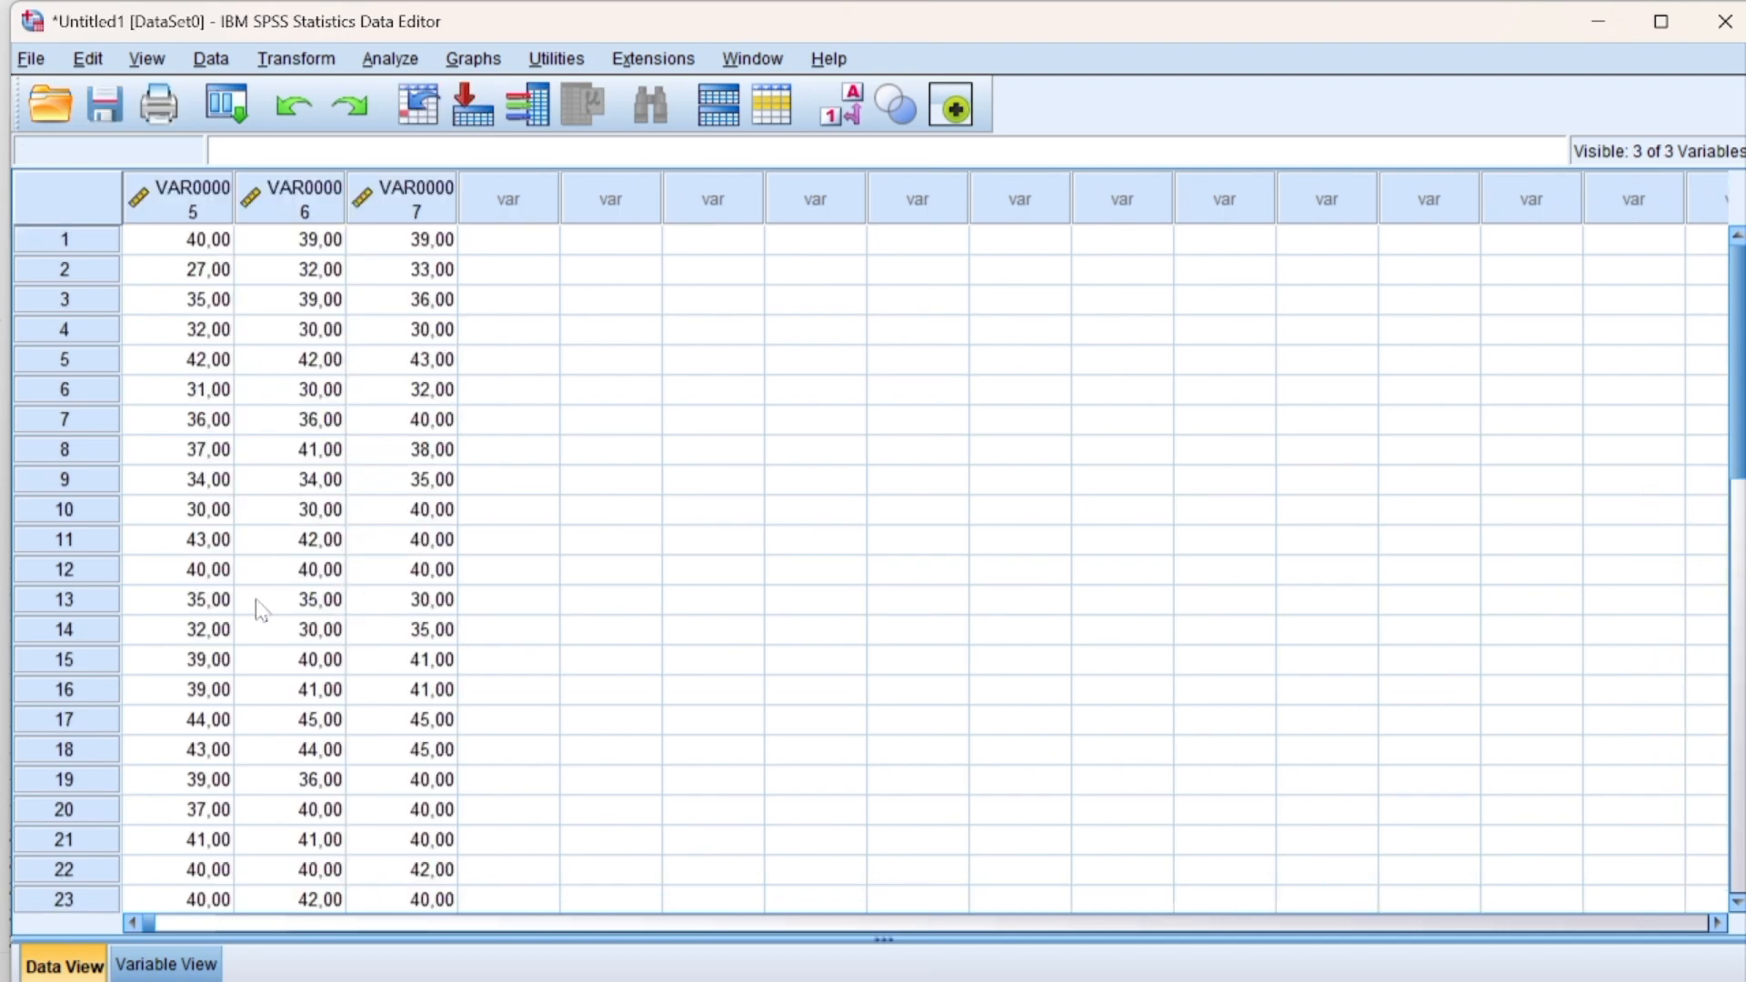
Step: Rename the three variables as X1, X2 and Y in the variable definitions
{"action": "left_click", "coordinate": [202, 962]}
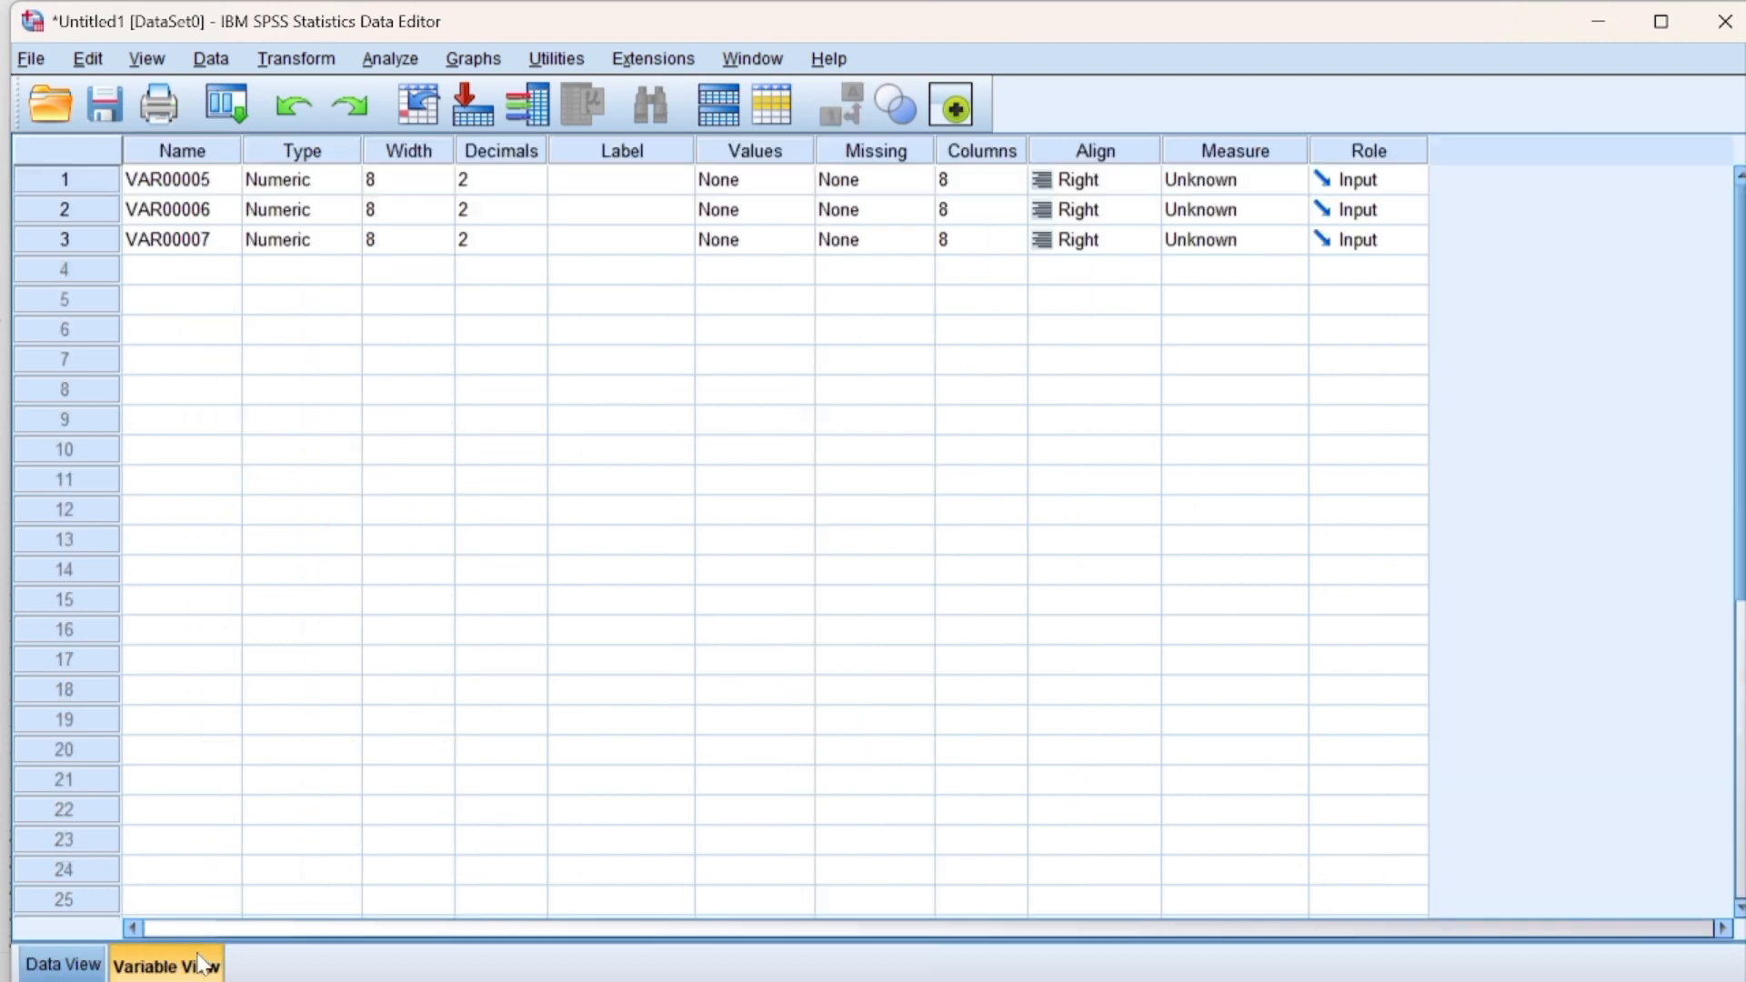
{"action": "left_click", "coordinate": [209, 181]}
{"action": "key", "text": "BackSpace"}
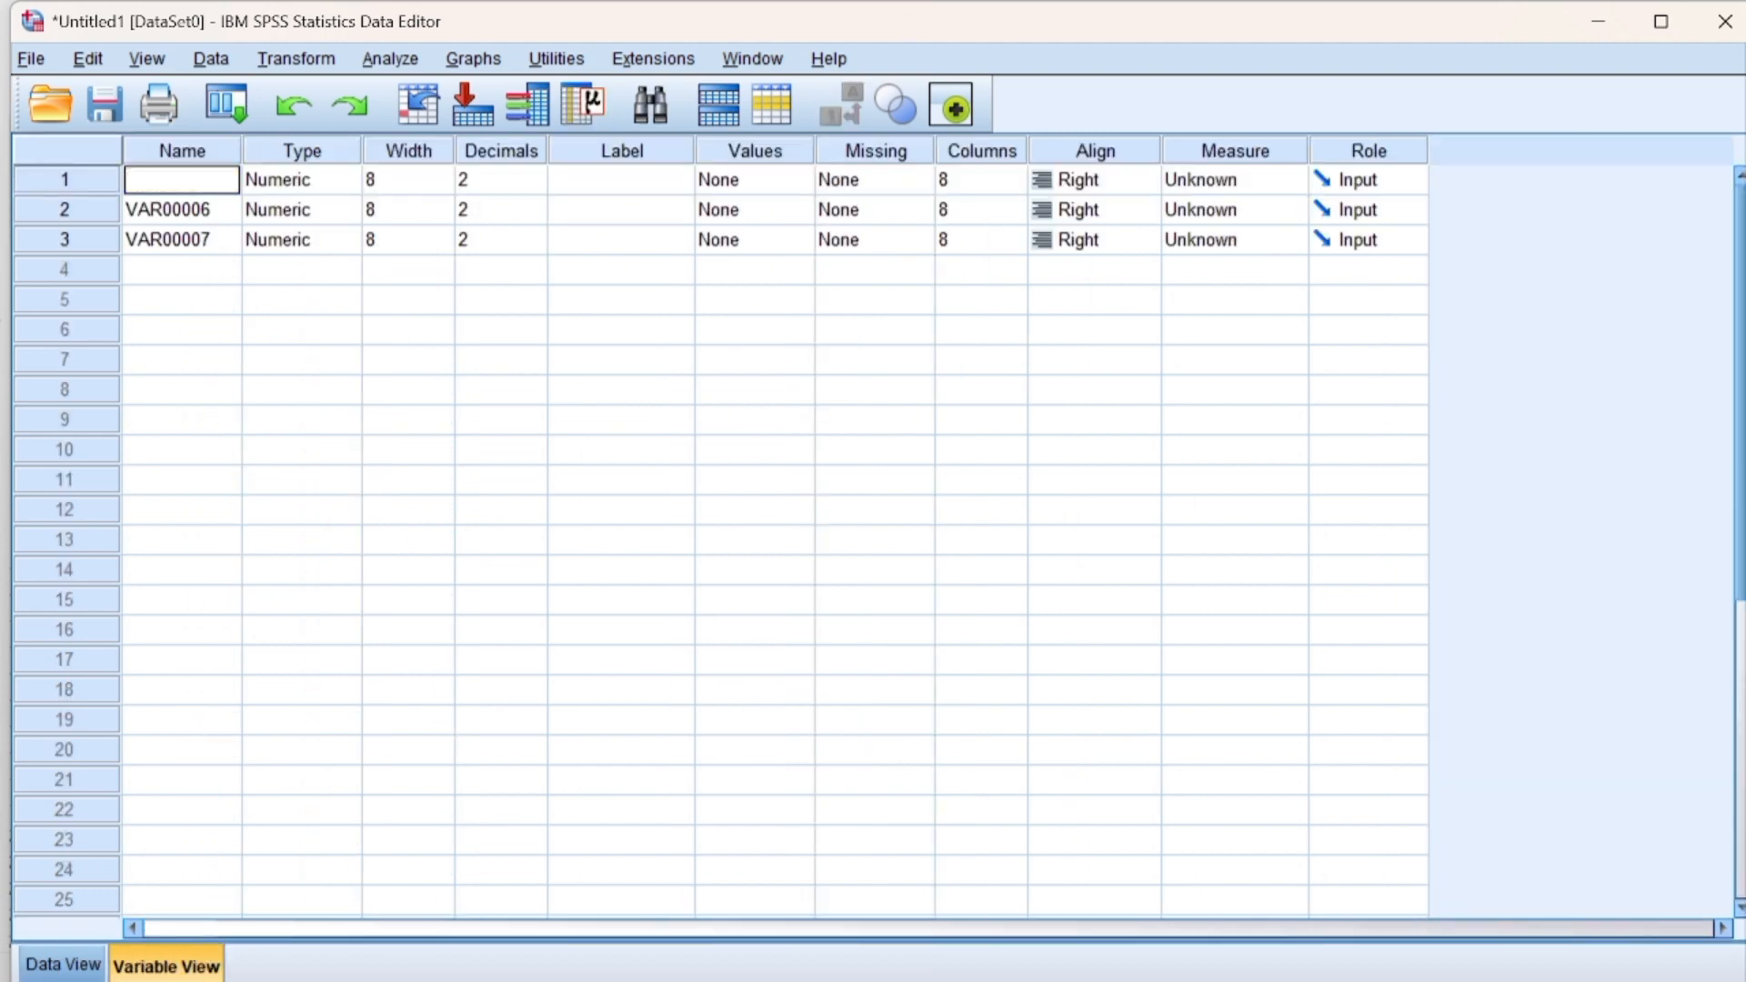
{"action": "type", "text": "X1"}
{"action": "key", "text": "Return"}
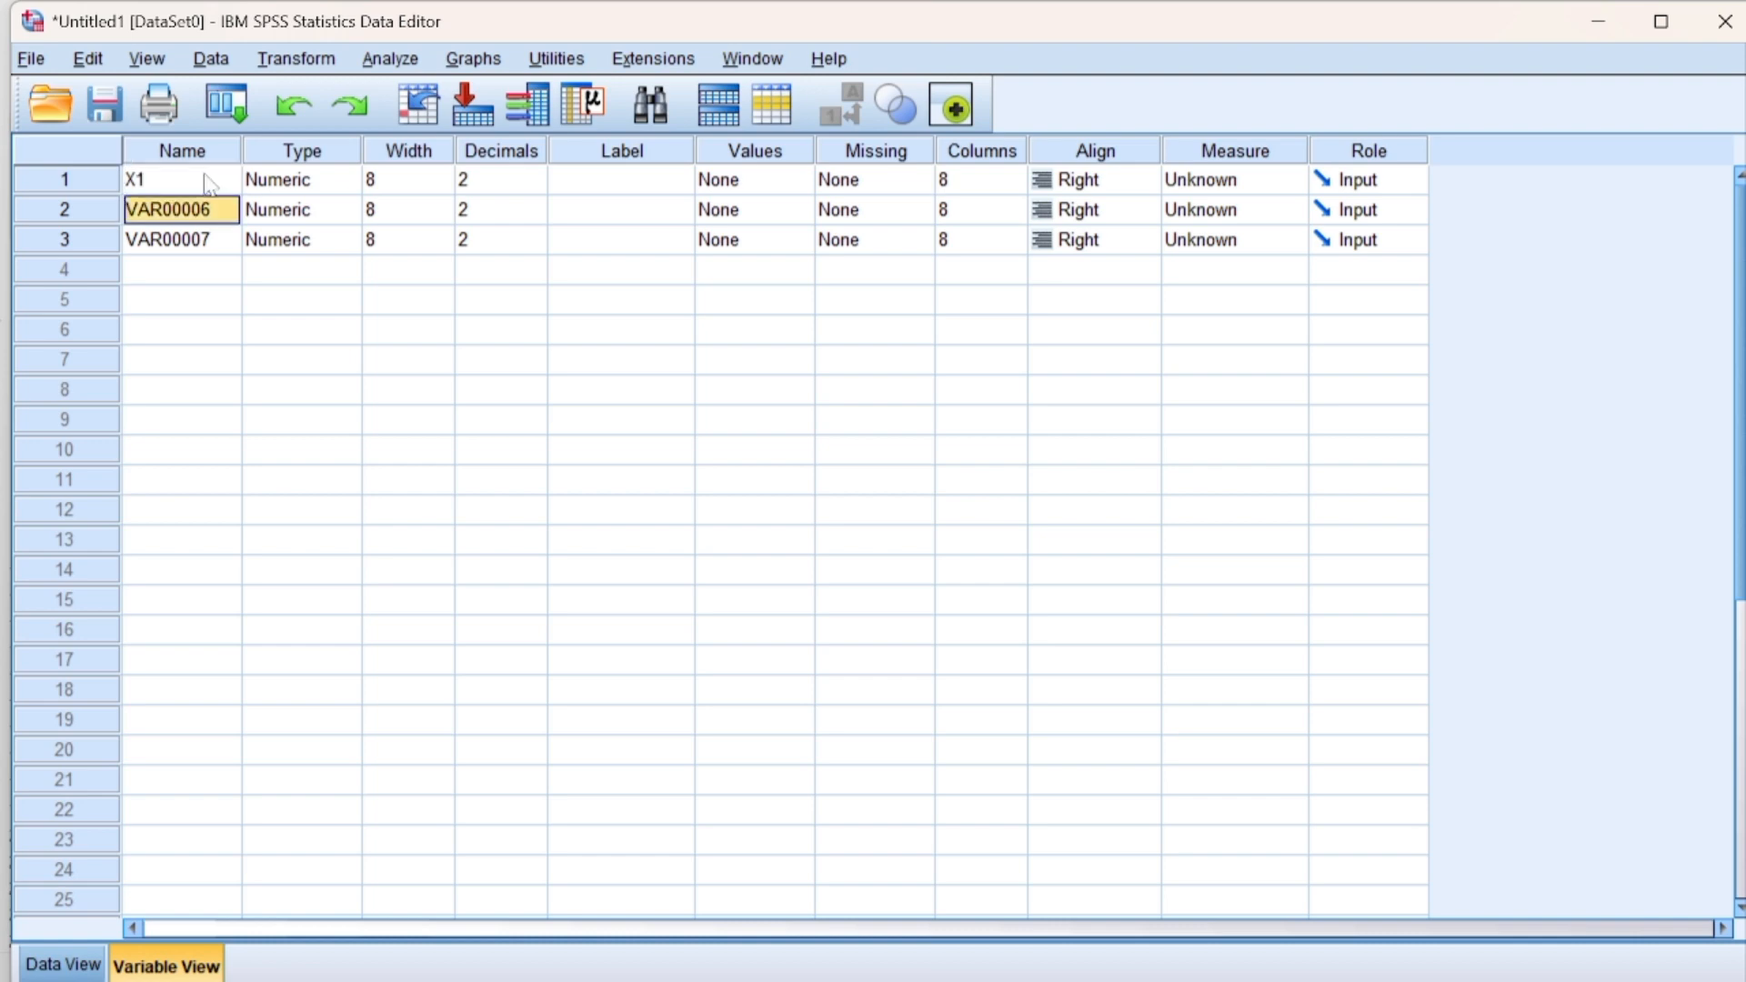
{"action": "key", "text": "BackSpace"}
{"action": "type", "text": "X2"}
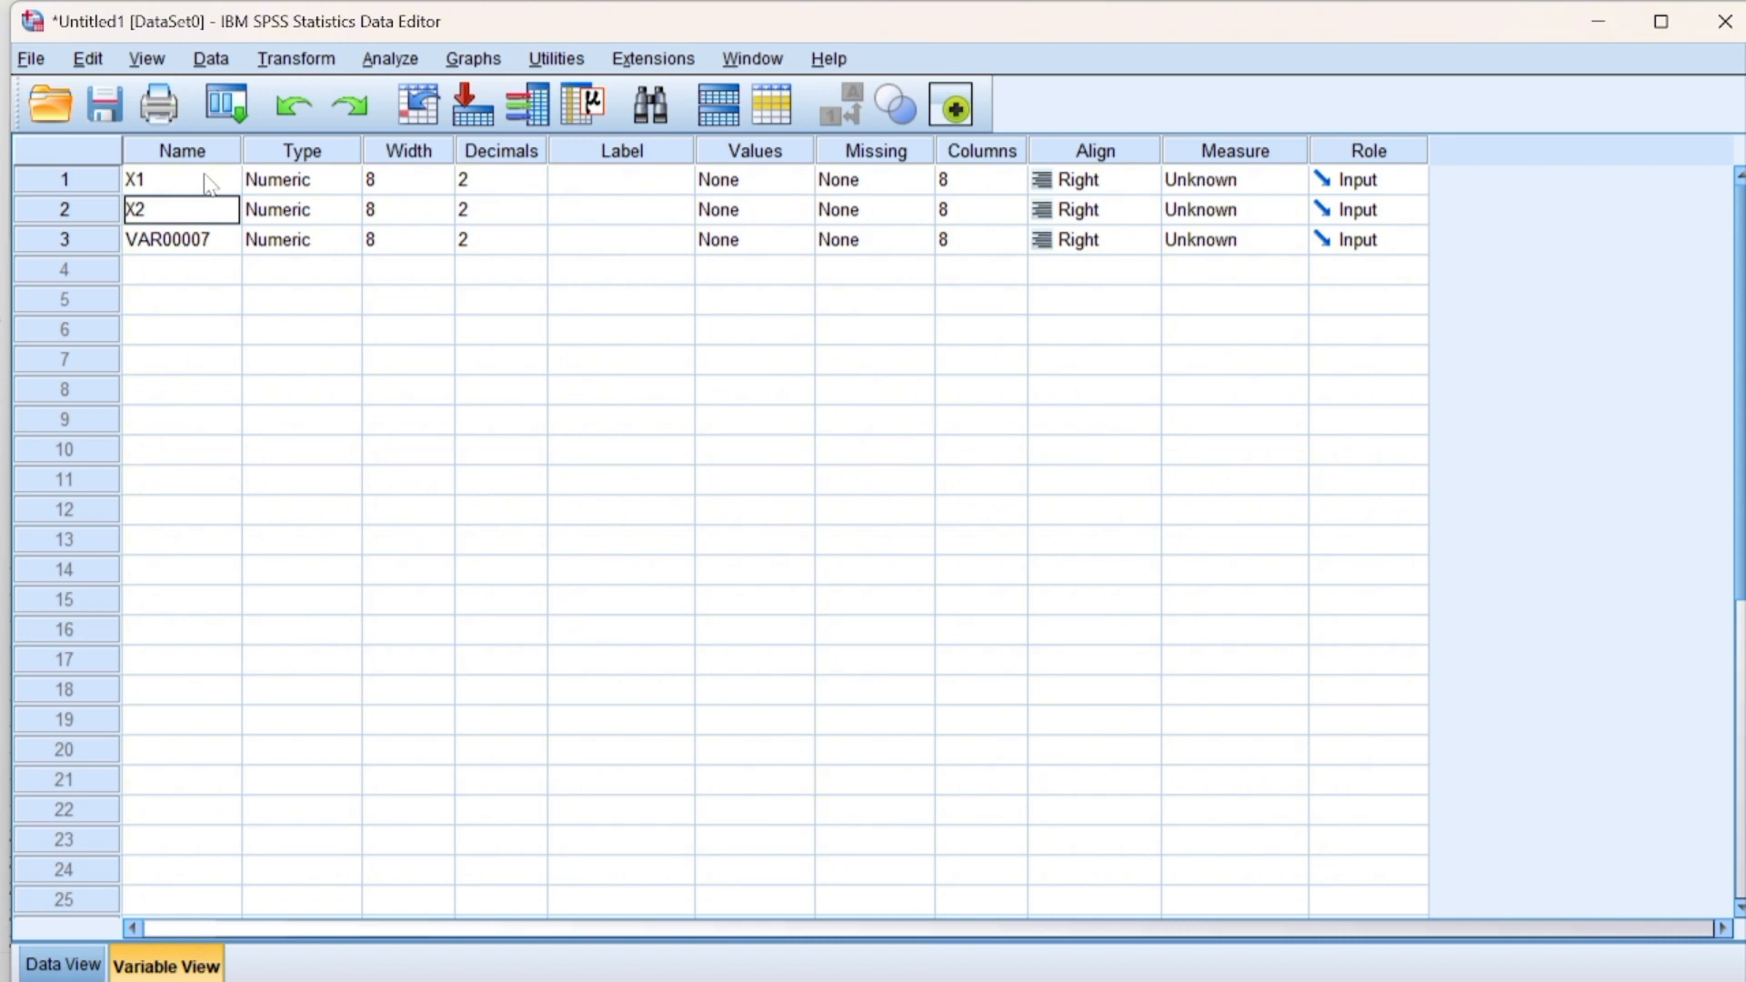
{"action": "key", "text": "Return"}
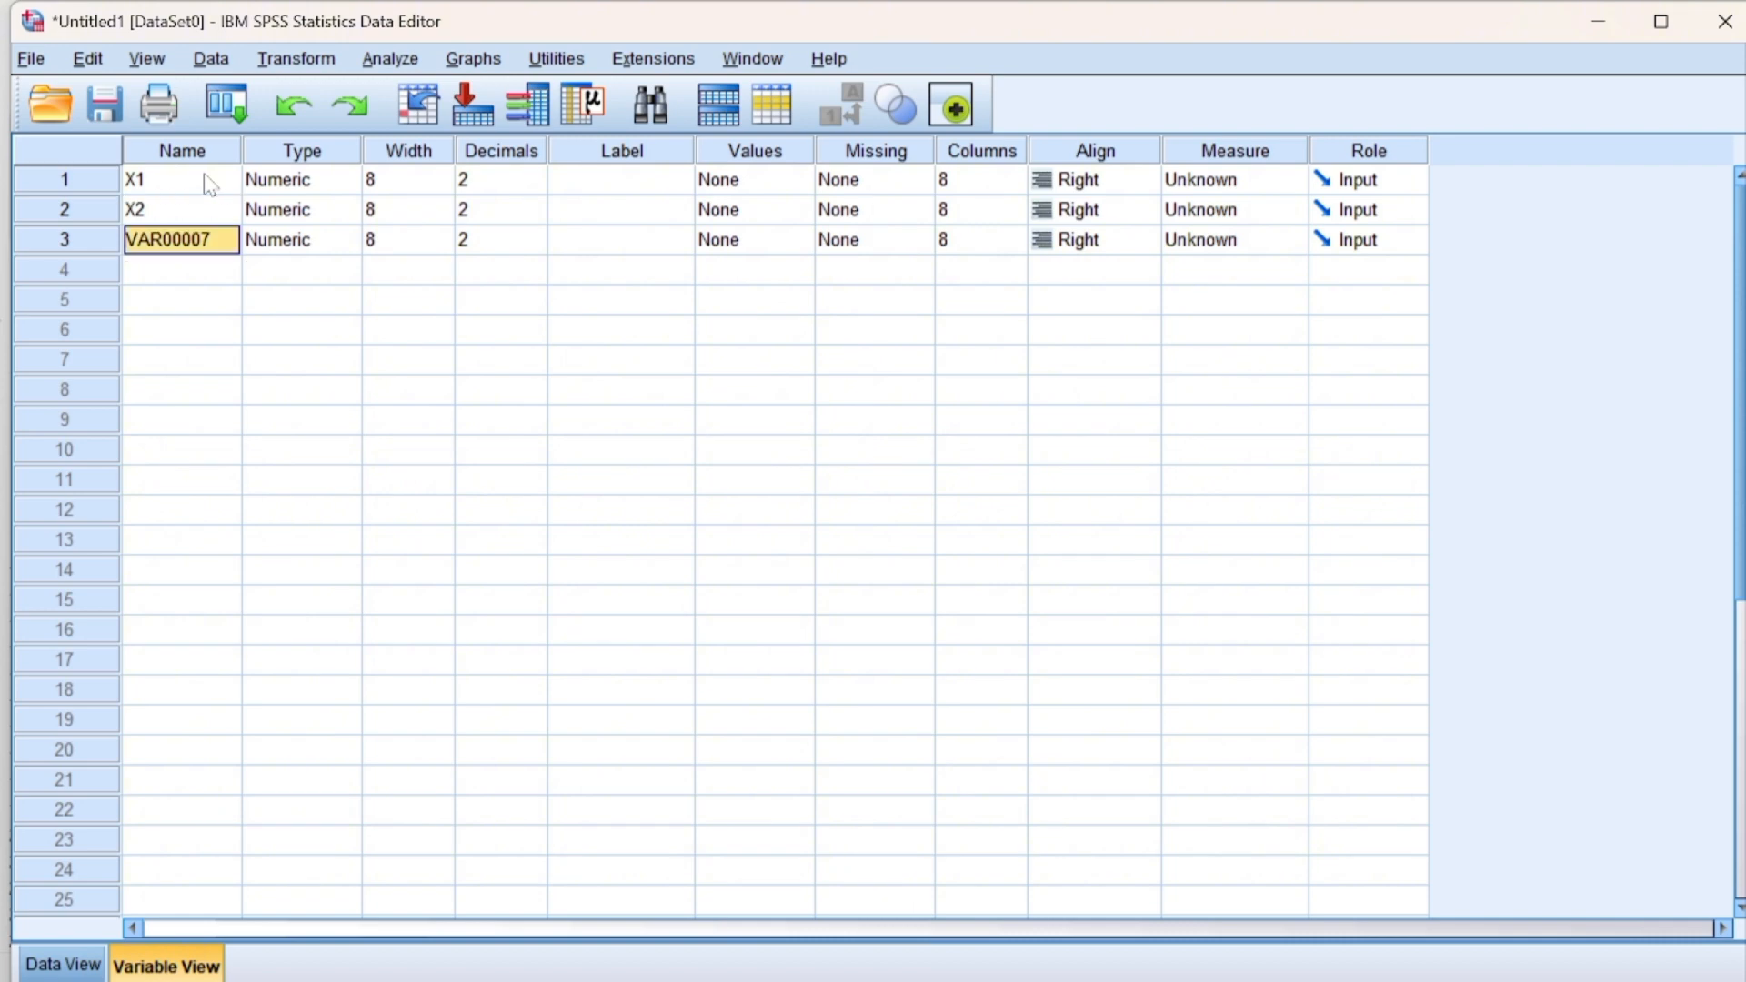
{"action": "key", "text": "BackSpace"}
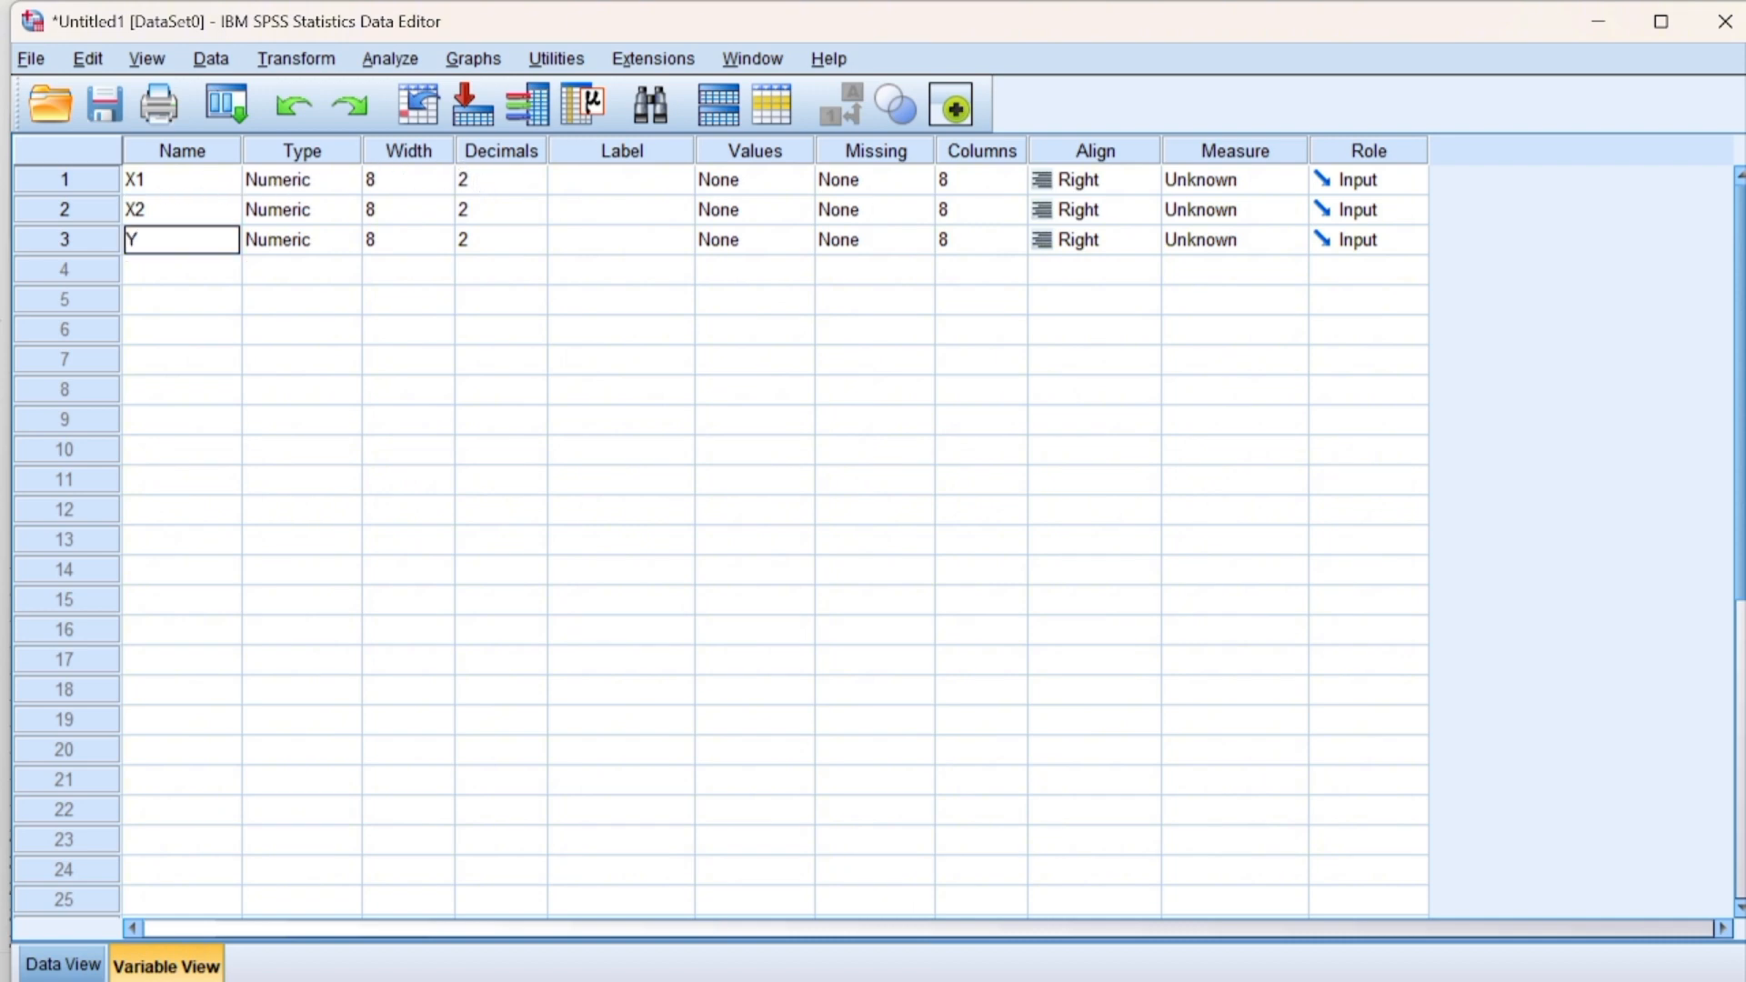
Step: Set the decimals of variables X1, X2 and Y to 0
{"action": "left_click", "coordinate": [472, 179]}
{"action": "left_click", "coordinate": [536, 185]}
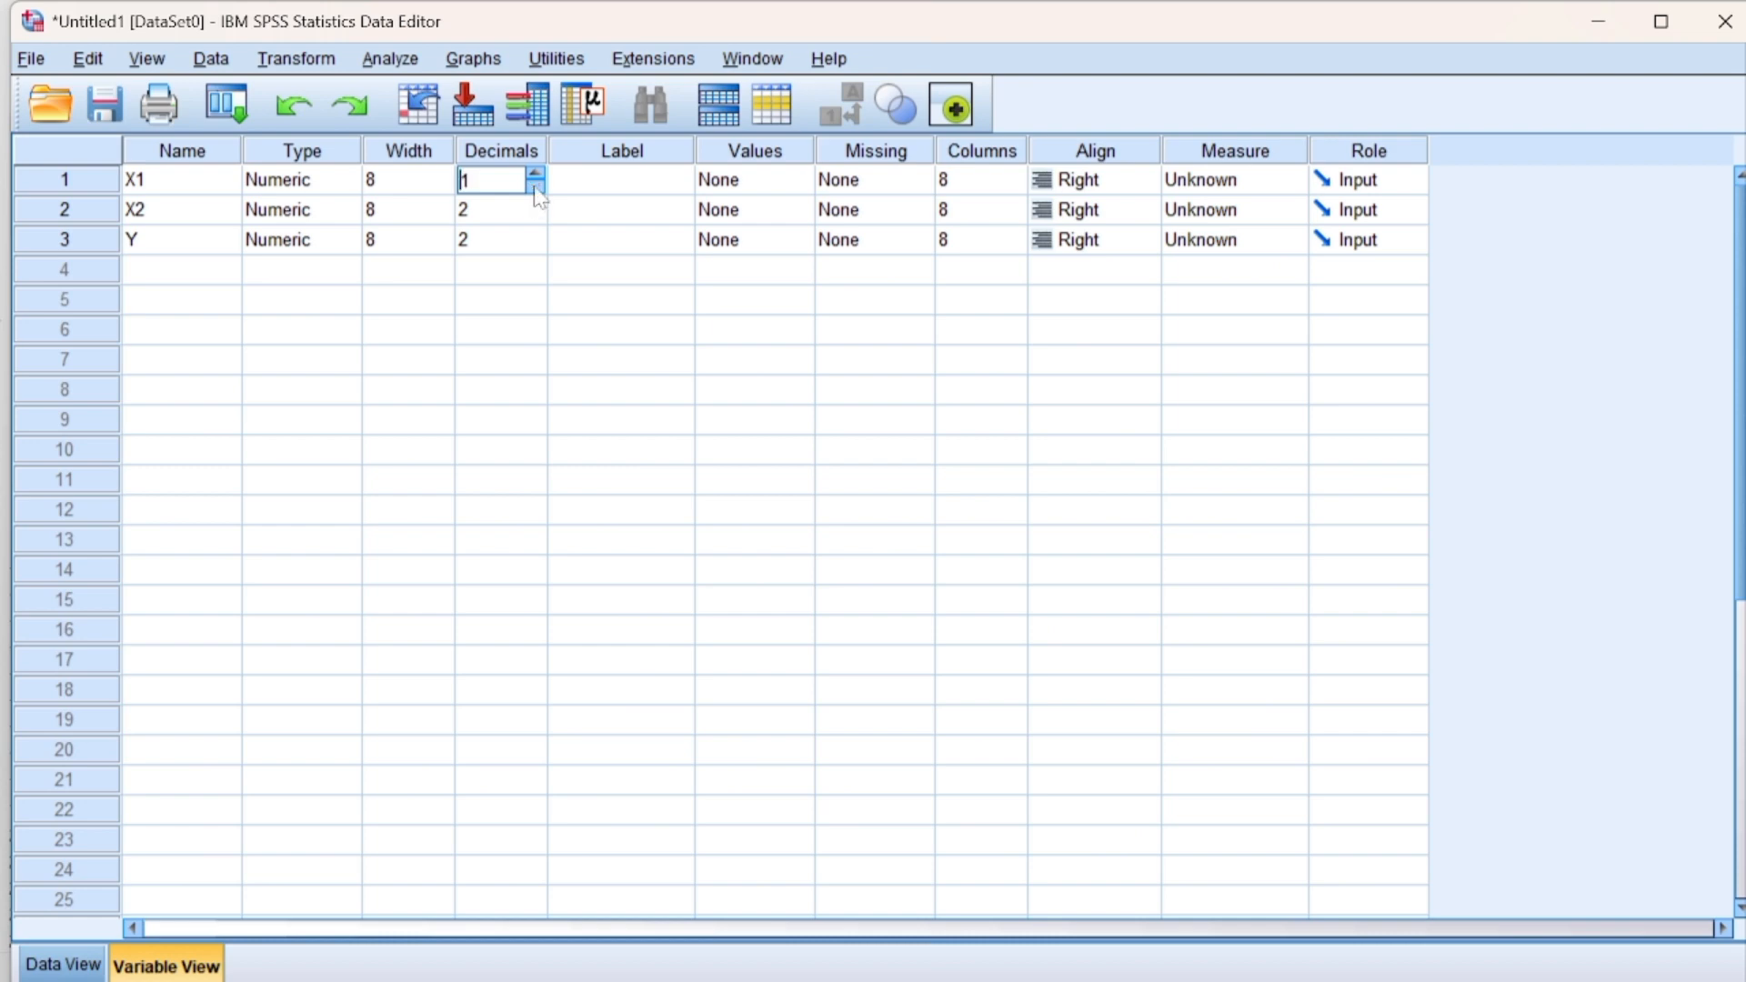
{"action": "left_click", "coordinate": [535, 185]}
{"action": "left_click", "coordinate": [534, 211]}
{"action": "left_click", "coordinate": [535, 215]}
{"action": "left_click", "coordinate": [536, 215]}
{"action": "left_click", "coordinate": [536, 244]}
{"action": "left_click", "coordinate": [536, 246]}
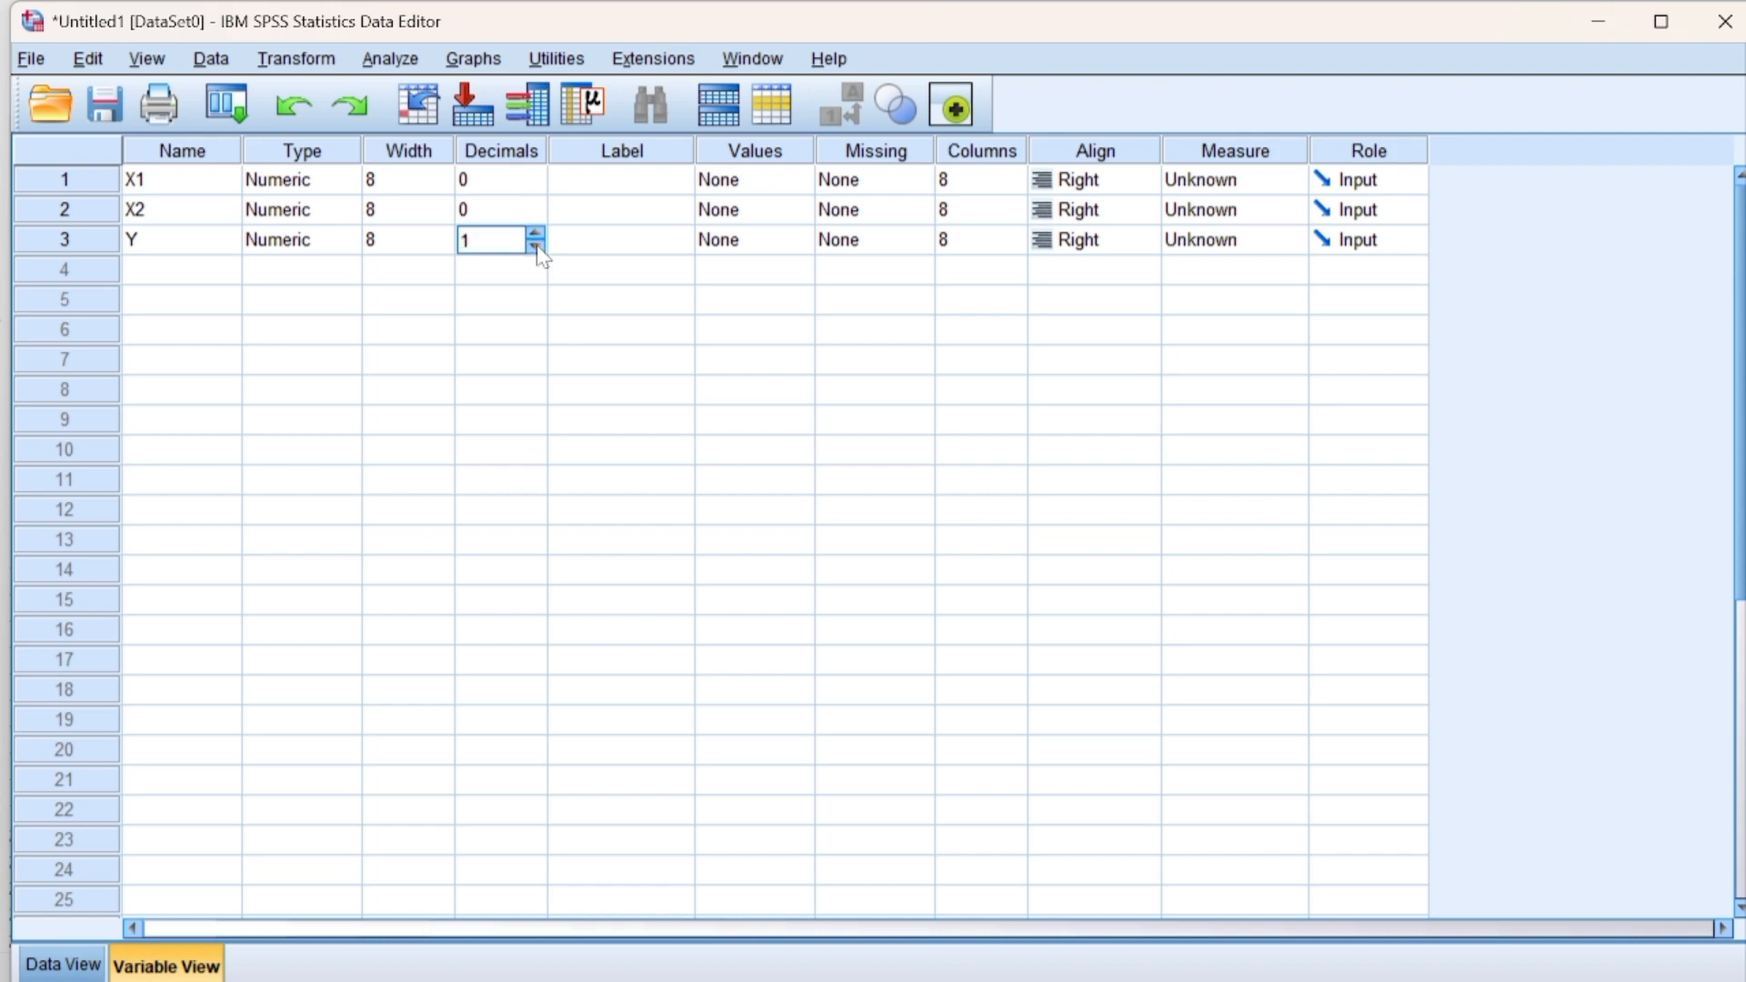
{"action": "left_click", "coordinate": [536, 246]}
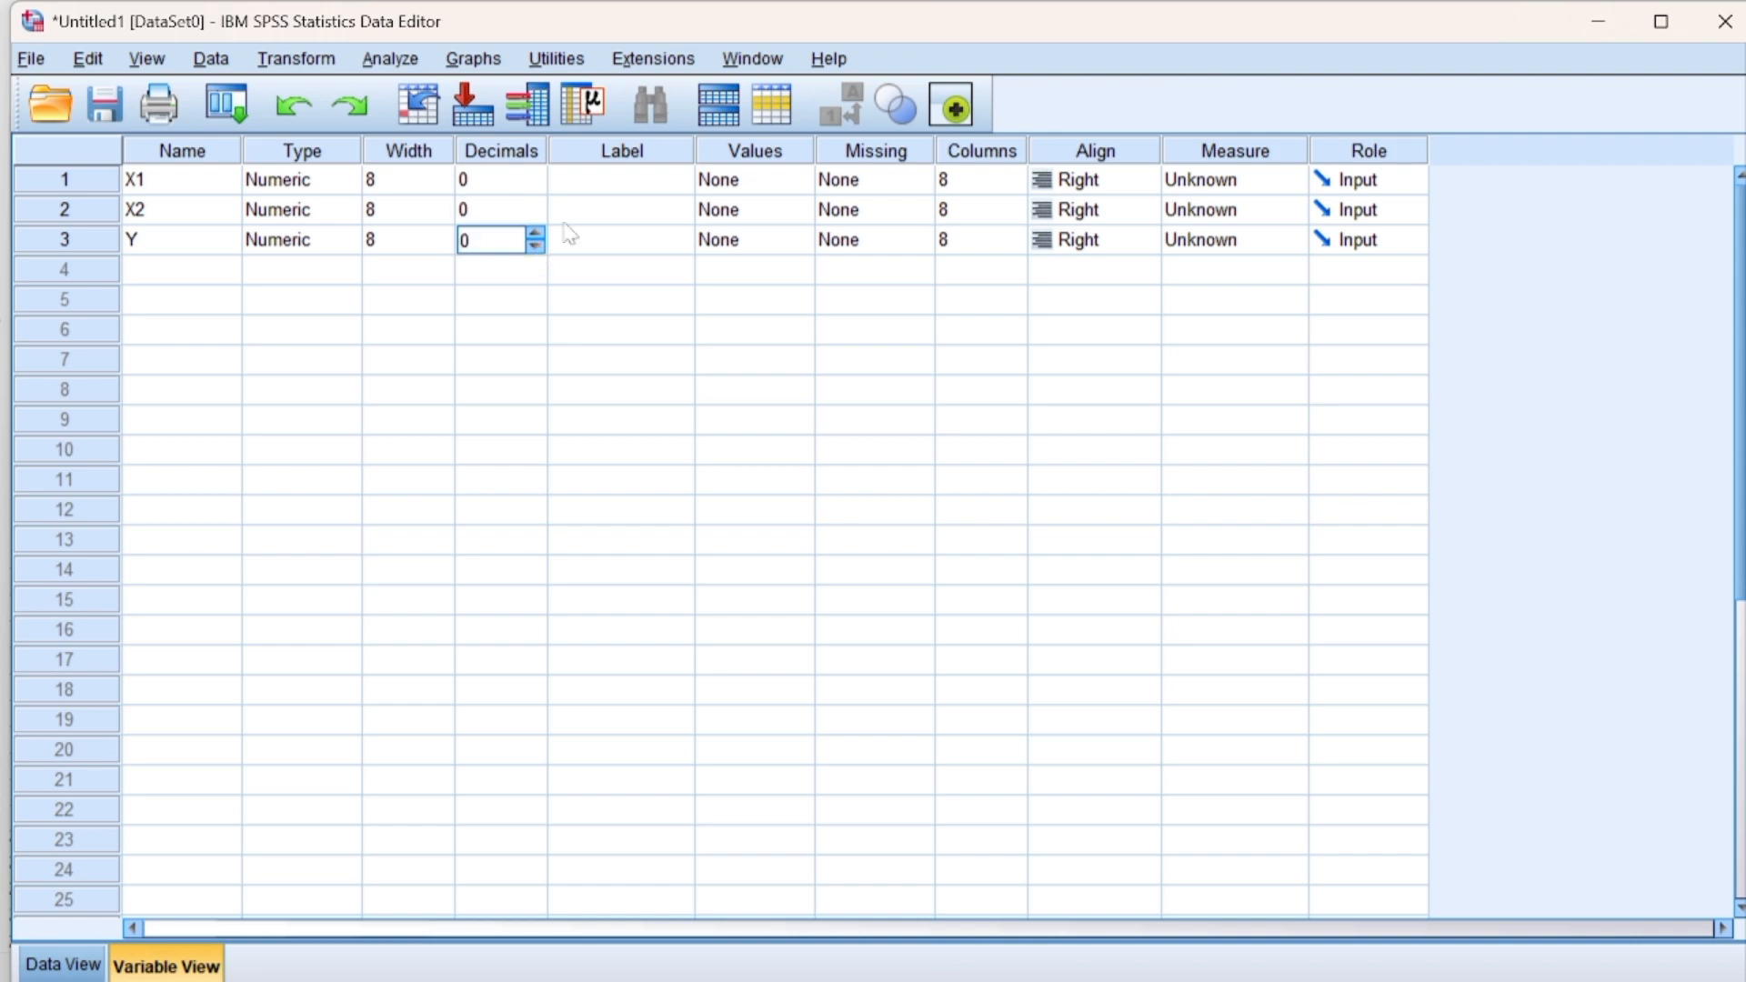
Step: Label variable X1 as "Lingkungan Kerja PT Sukses Abadi Sentosa"
{"action": "left_click", "coordinate": [622, 182]}
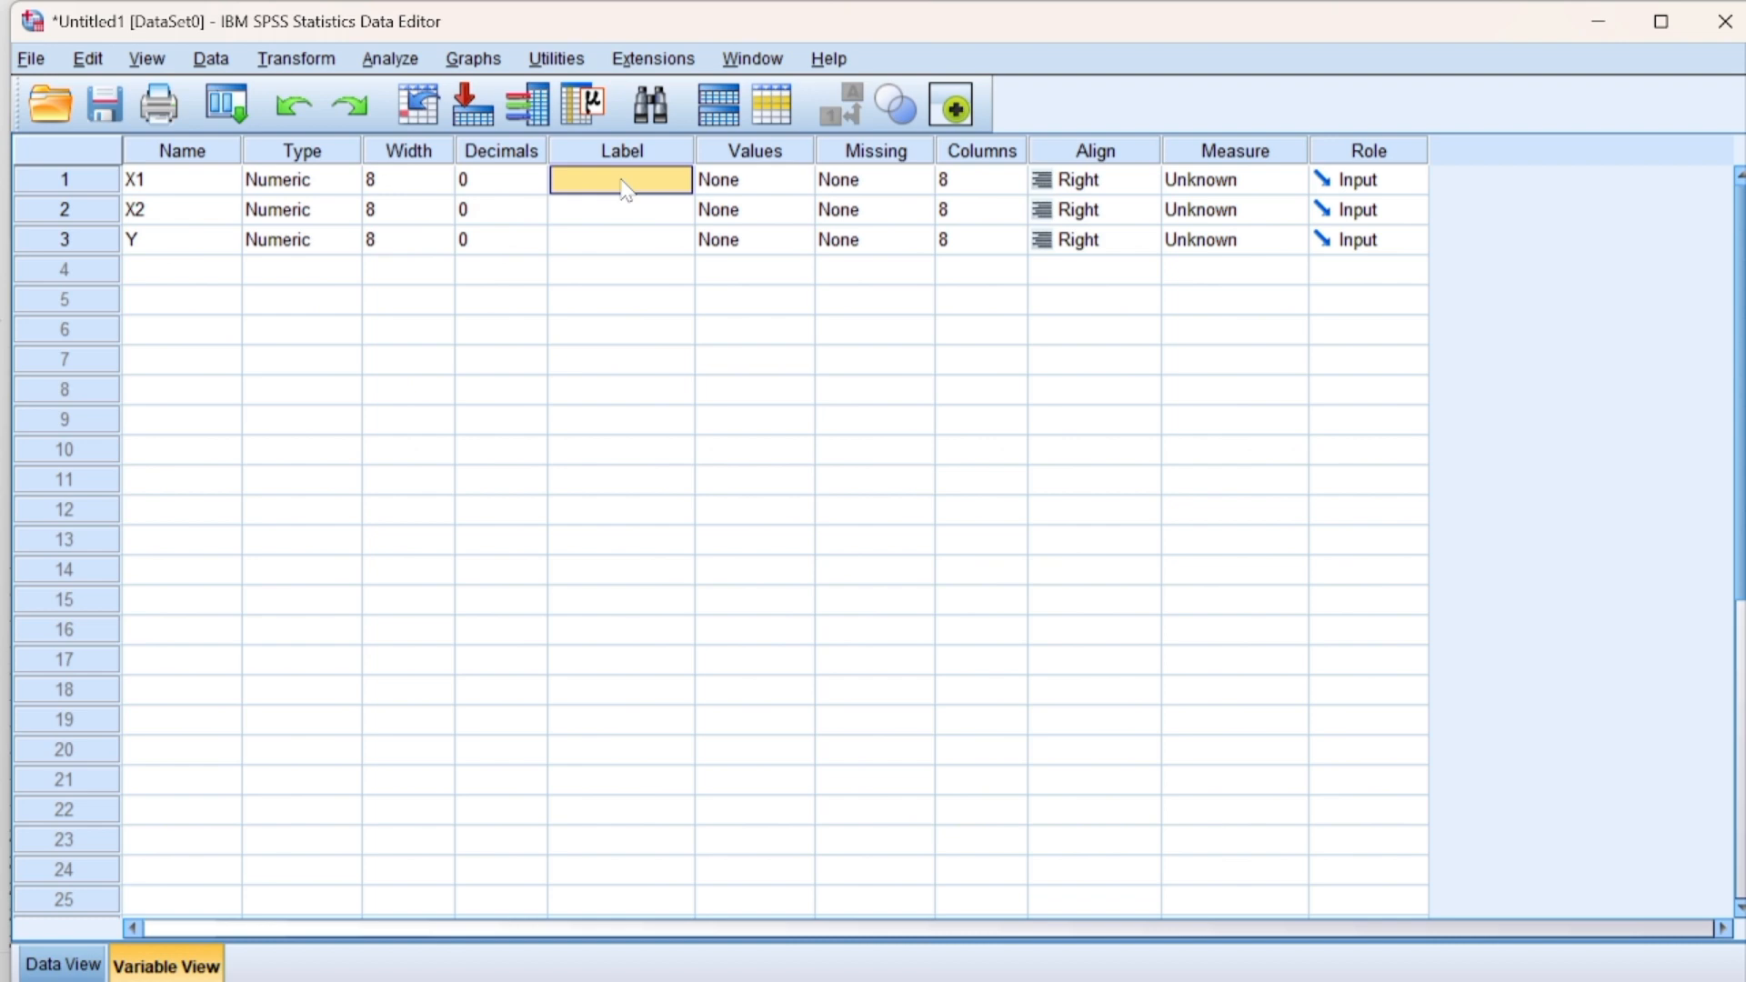
{"action": "type", "text": "L"}
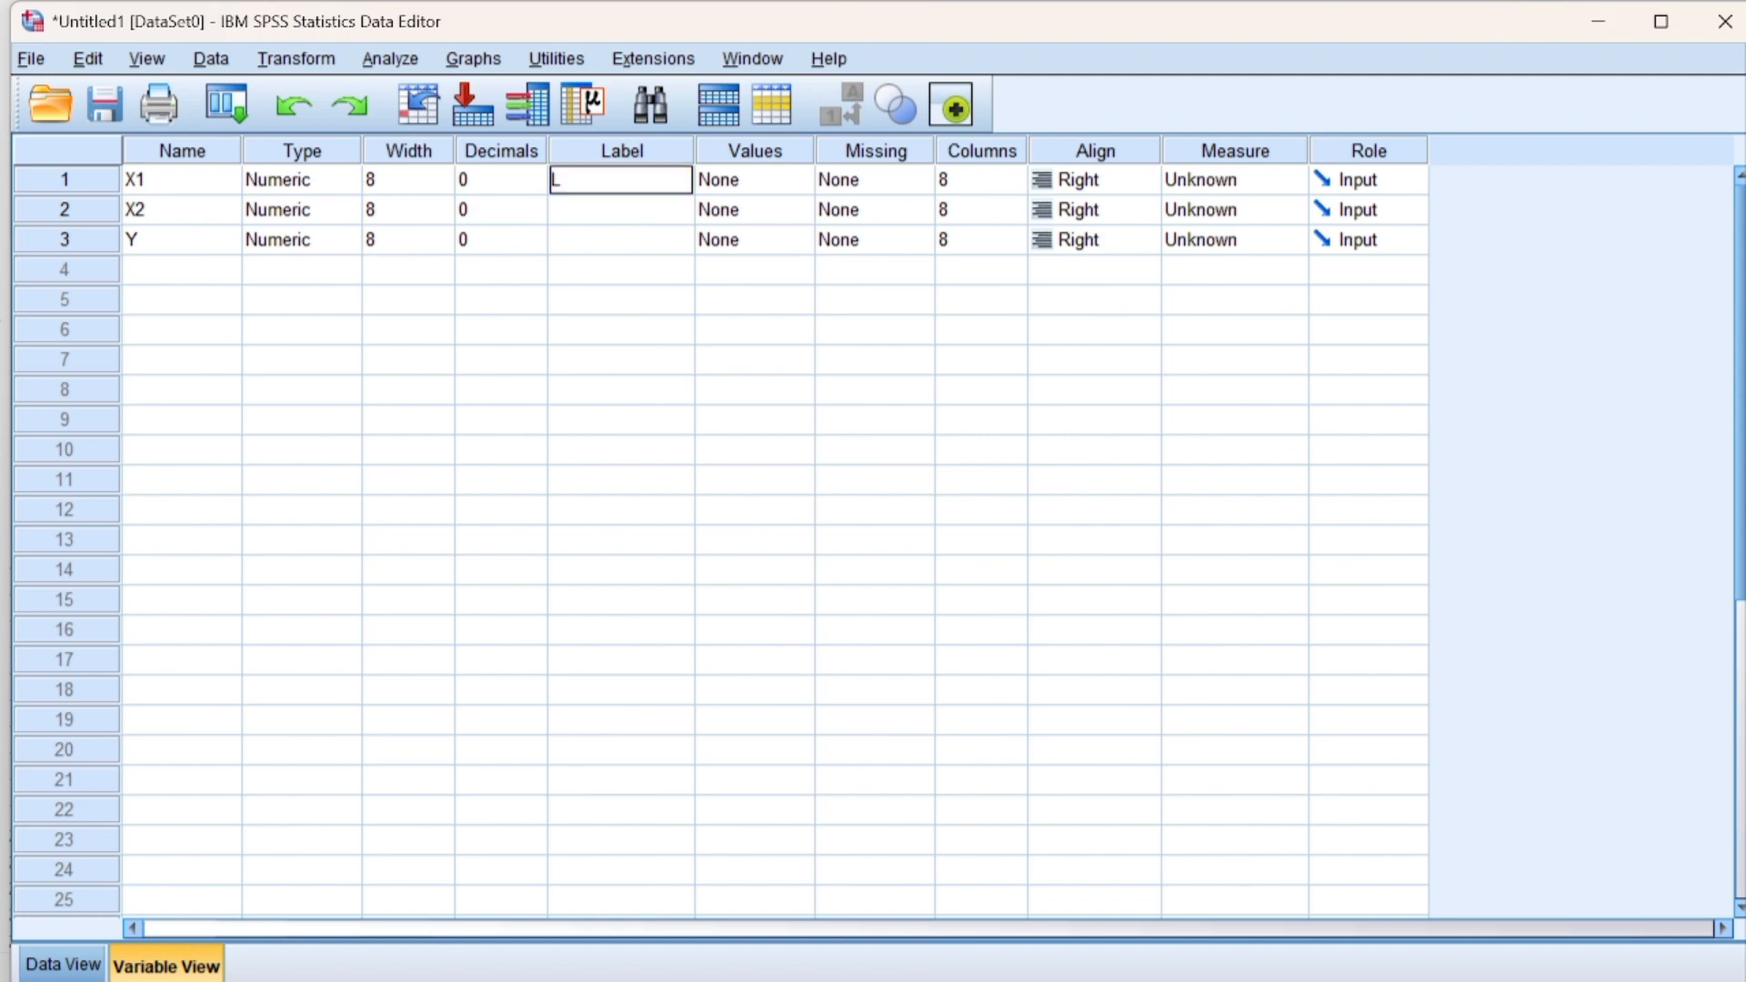
{"action": "key", "text": "Caps_Lock"}
{"action": "type", "text": "ingkungan"}
{"action": "key", "text": "Caps_Lock"}
{"action": "type", "text": "K"}
{"action": "key", "text": "Caps_Lock"}
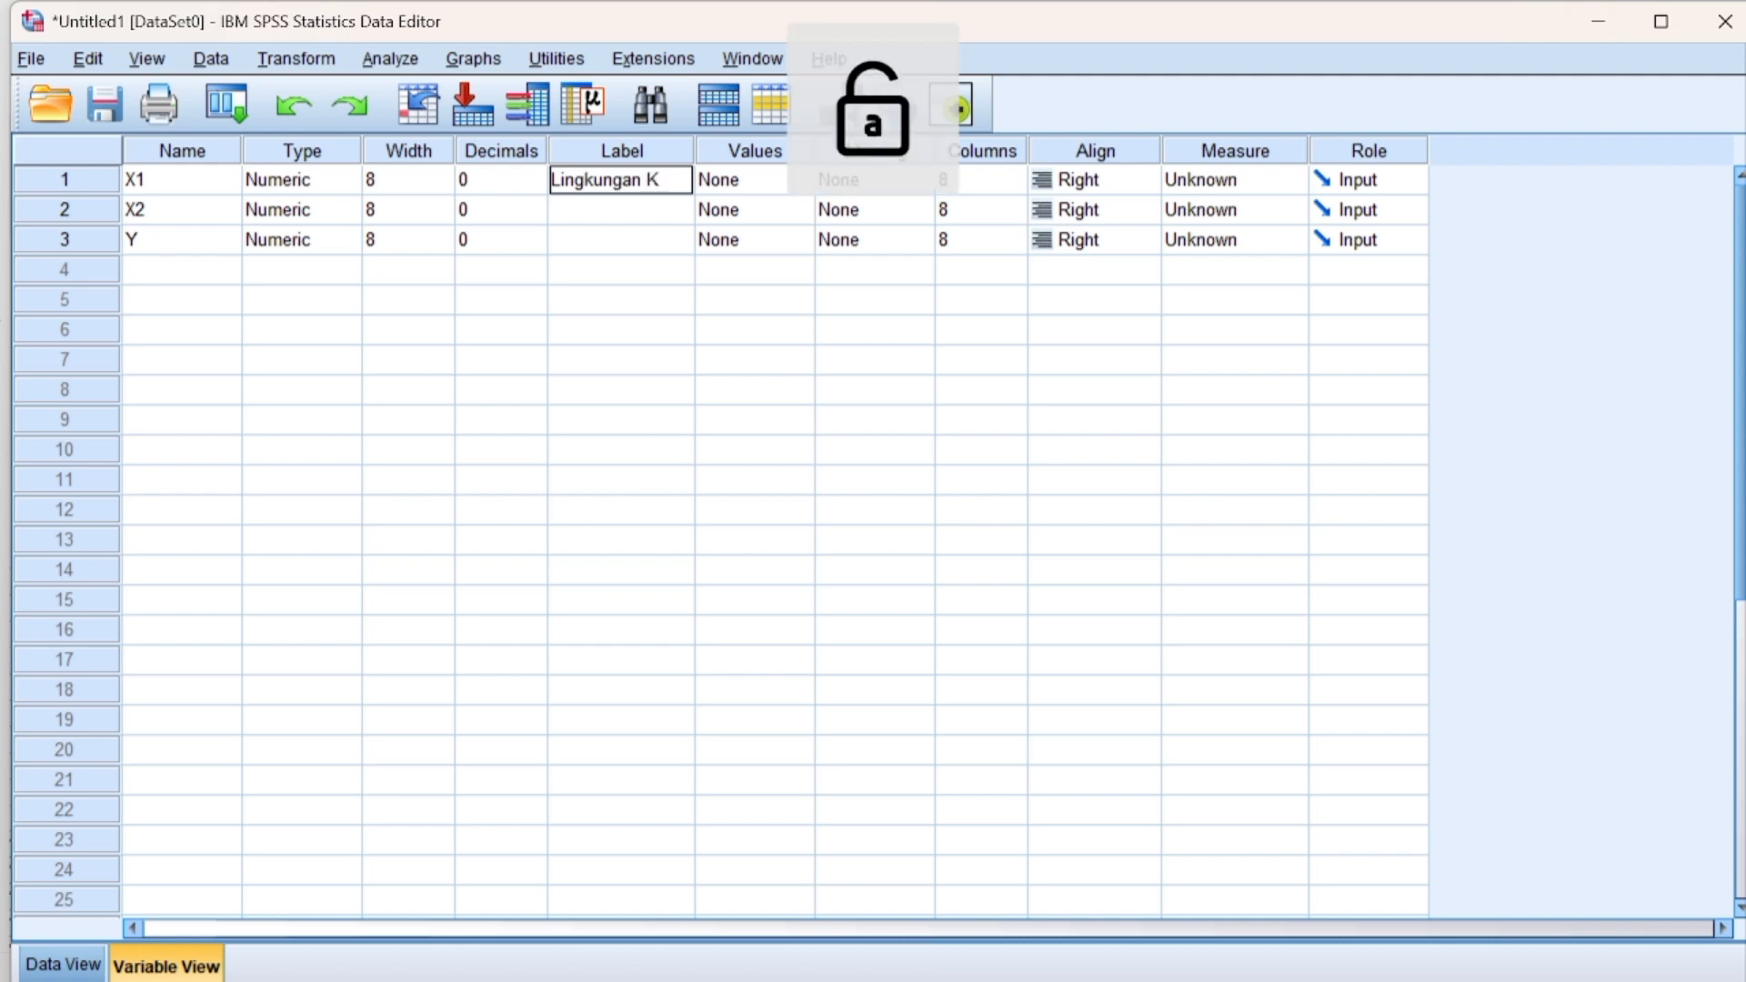
{"action": "type", "text": "erja"}
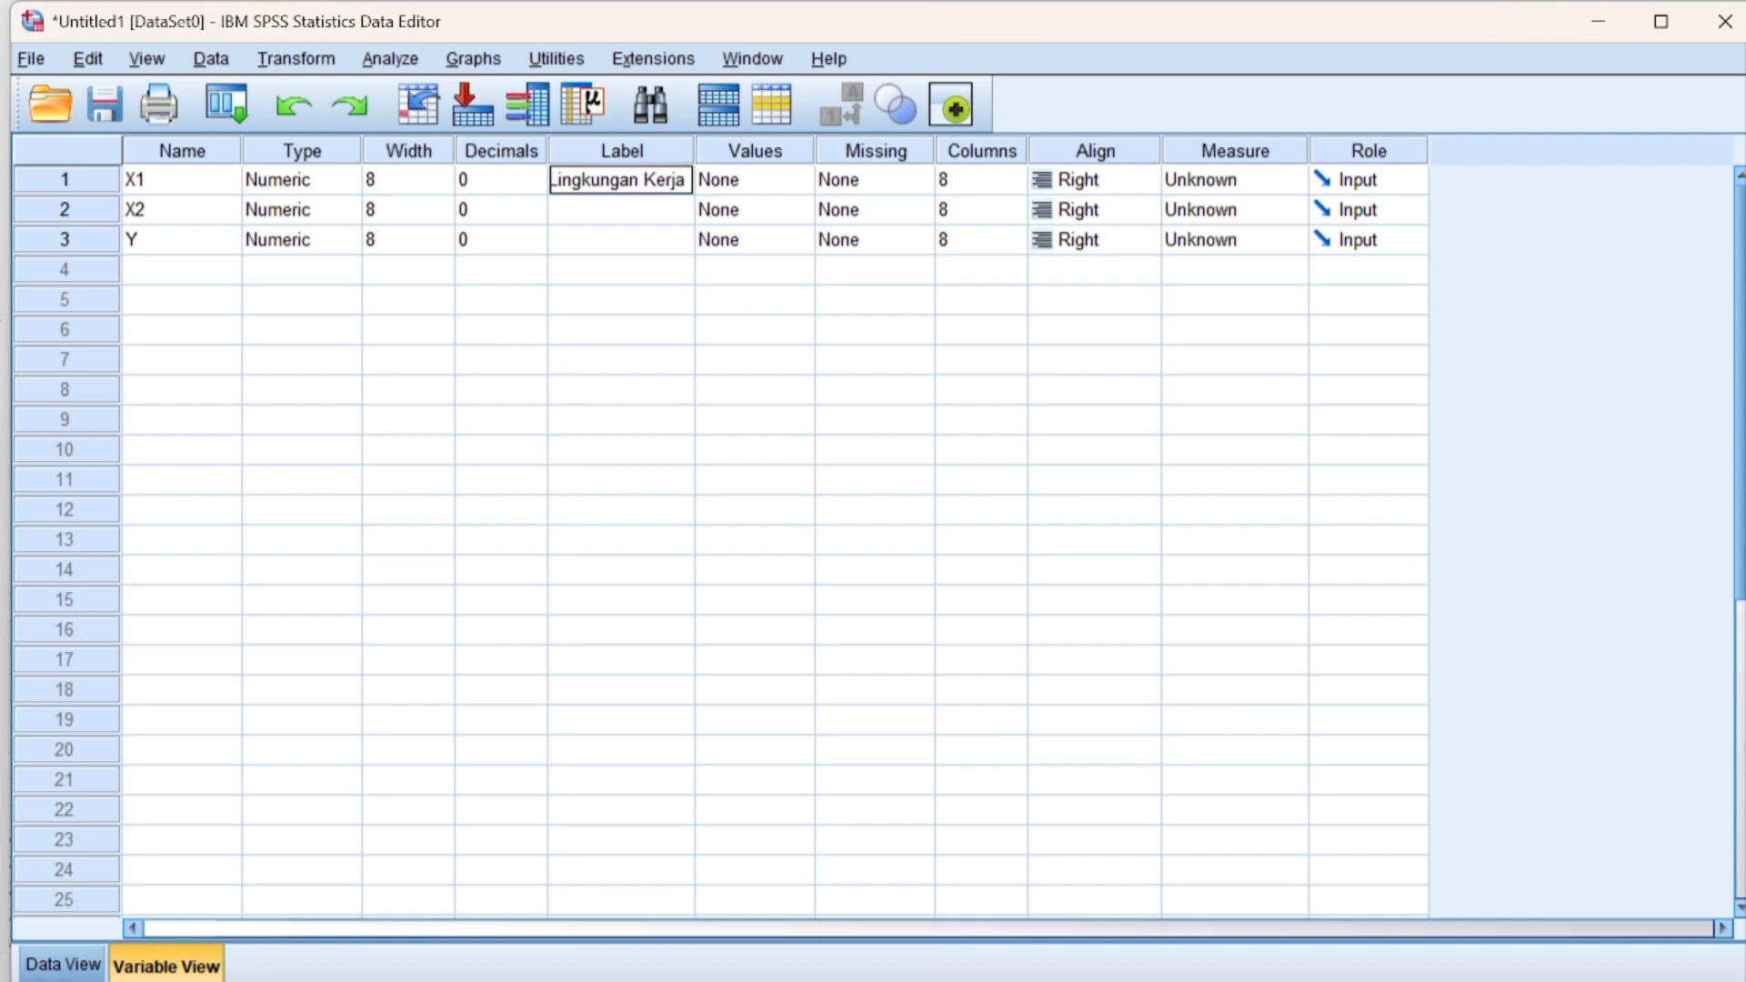
{"action": "key", "text": "Caps_Lock"}
{"action": "type", "text": "P"}
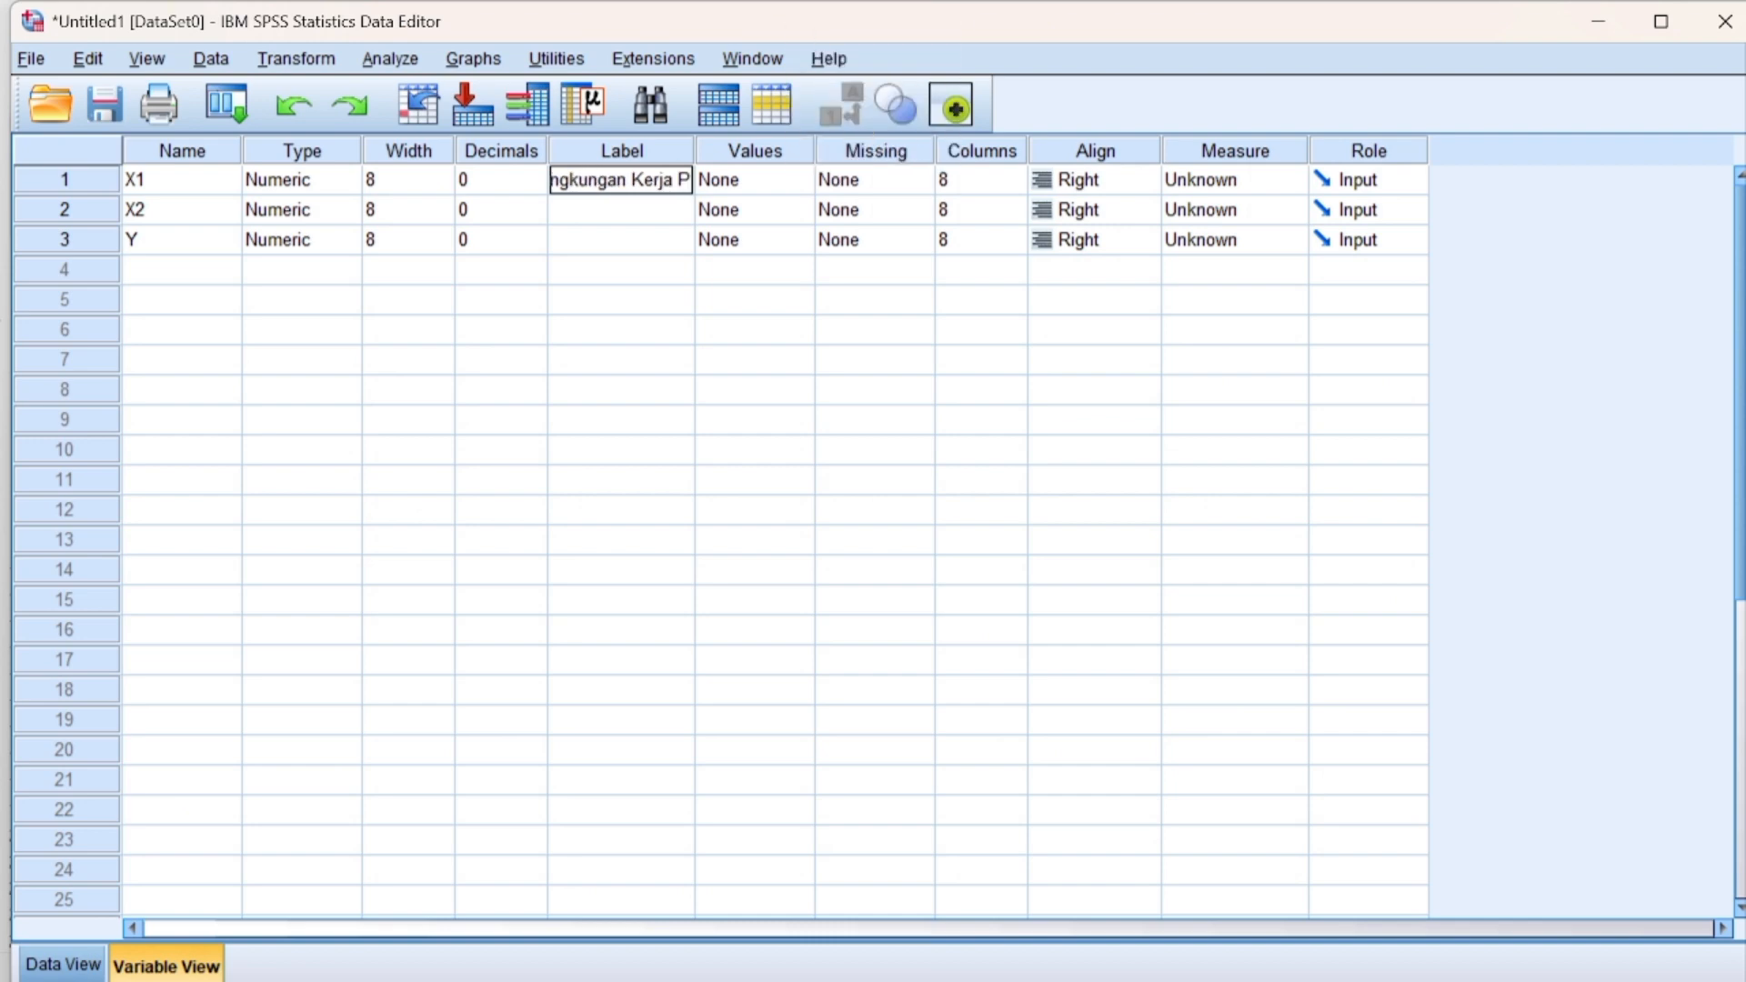
{"action": "type", "text": "T S"}
{"action": "key", "text": "Caps_Lock"}
{"action": "type", "text": "u"}
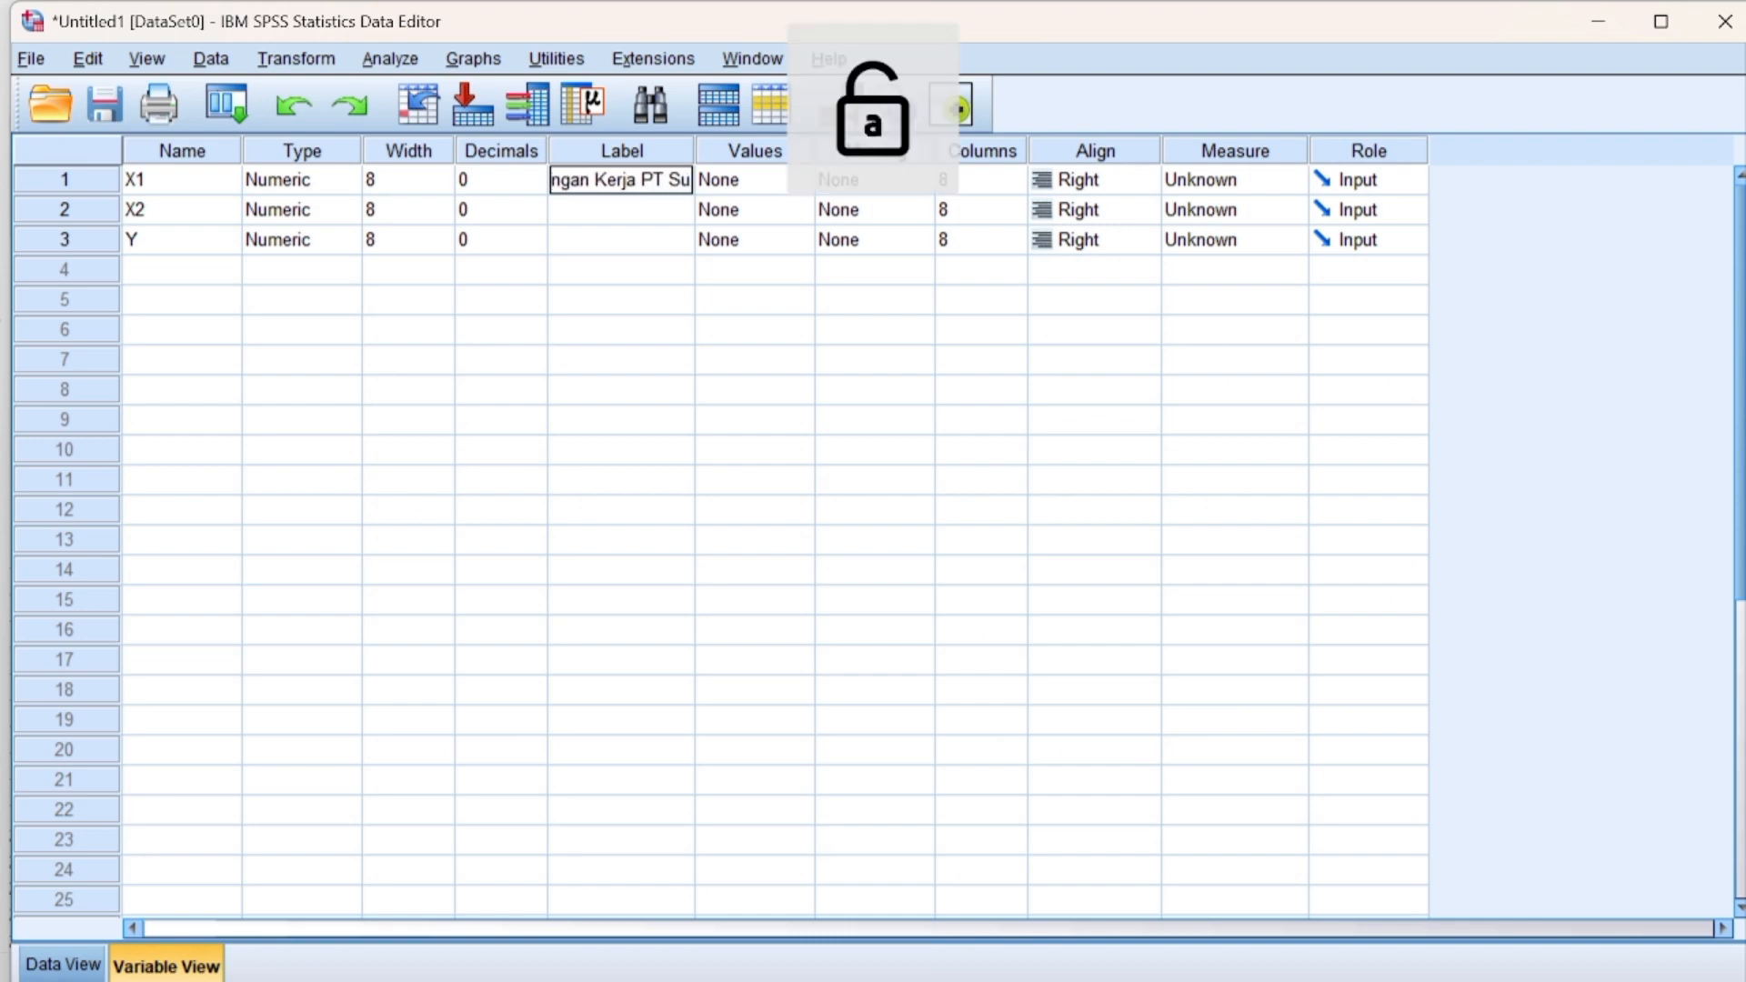
{"action": "type", "text": "kses Abadi Sentosa"}
{"action": "key", "text": "Return"}
Step: Label variable X2 as "Motivasi Kerja PT Sukses Abadi Sentosa"
{"action": "key", "text": "Caps_Lock"}
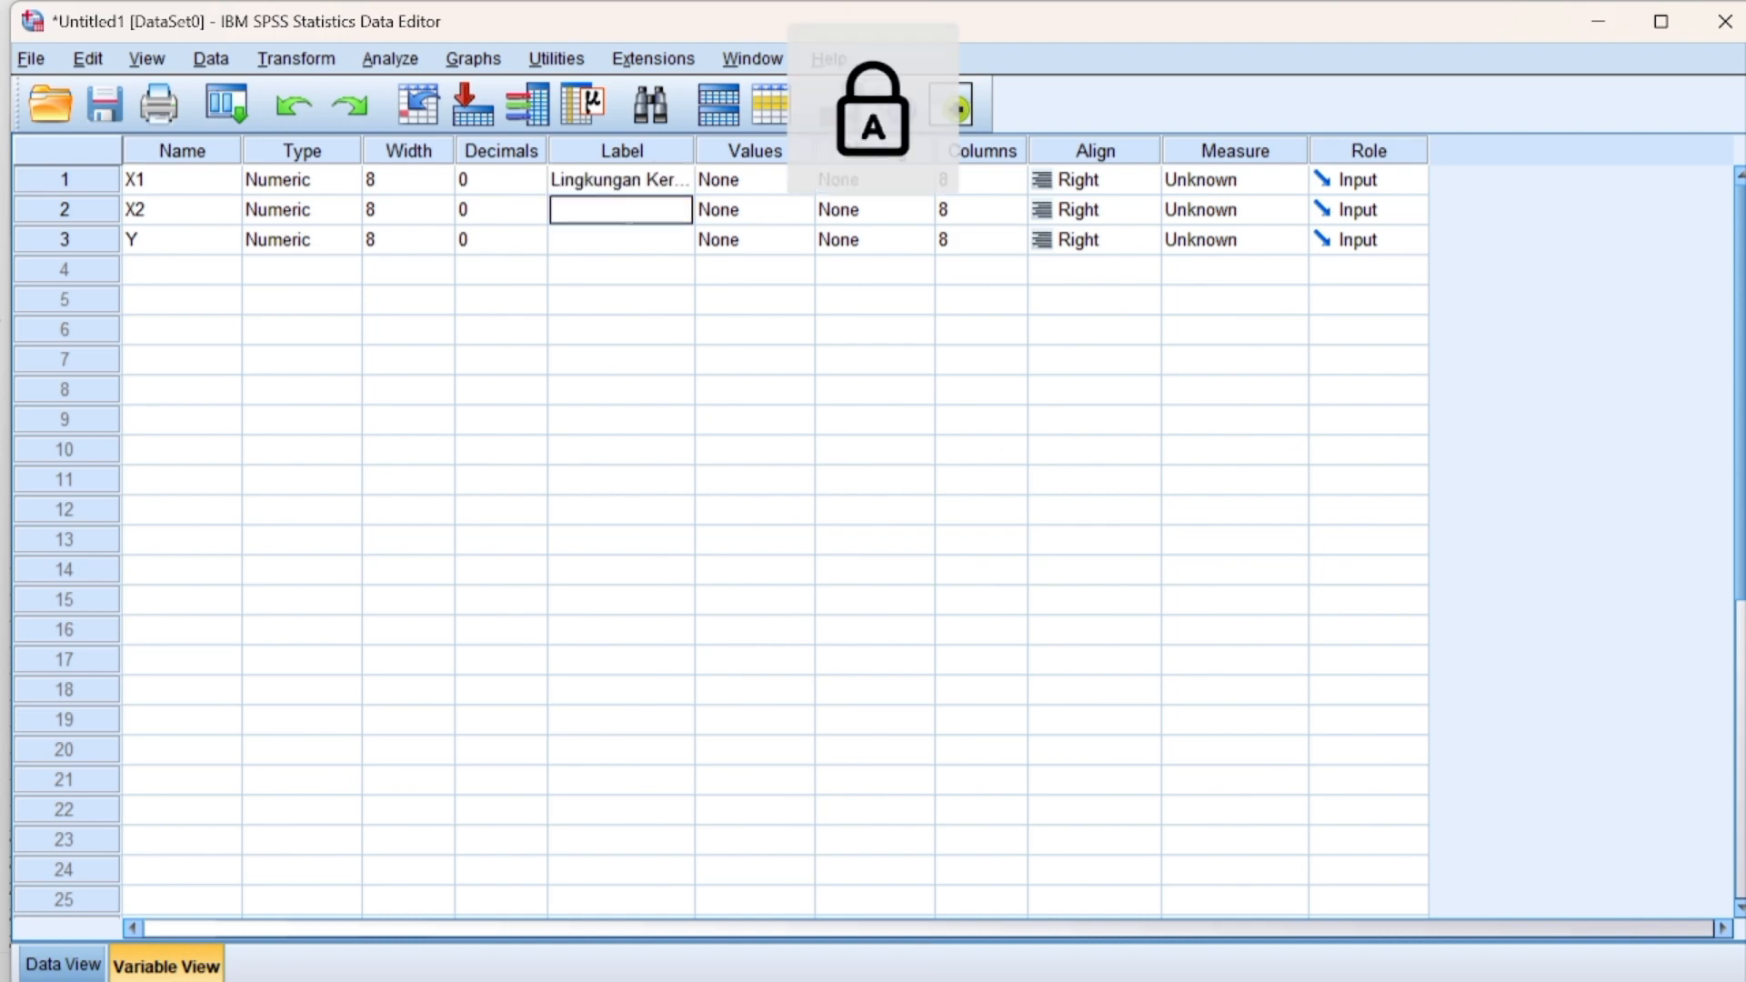
{"action": "type", "text": "M"}
{"action": "key", "text": "Caps_Lock"}
{"action": "type", "text": "otiva"}
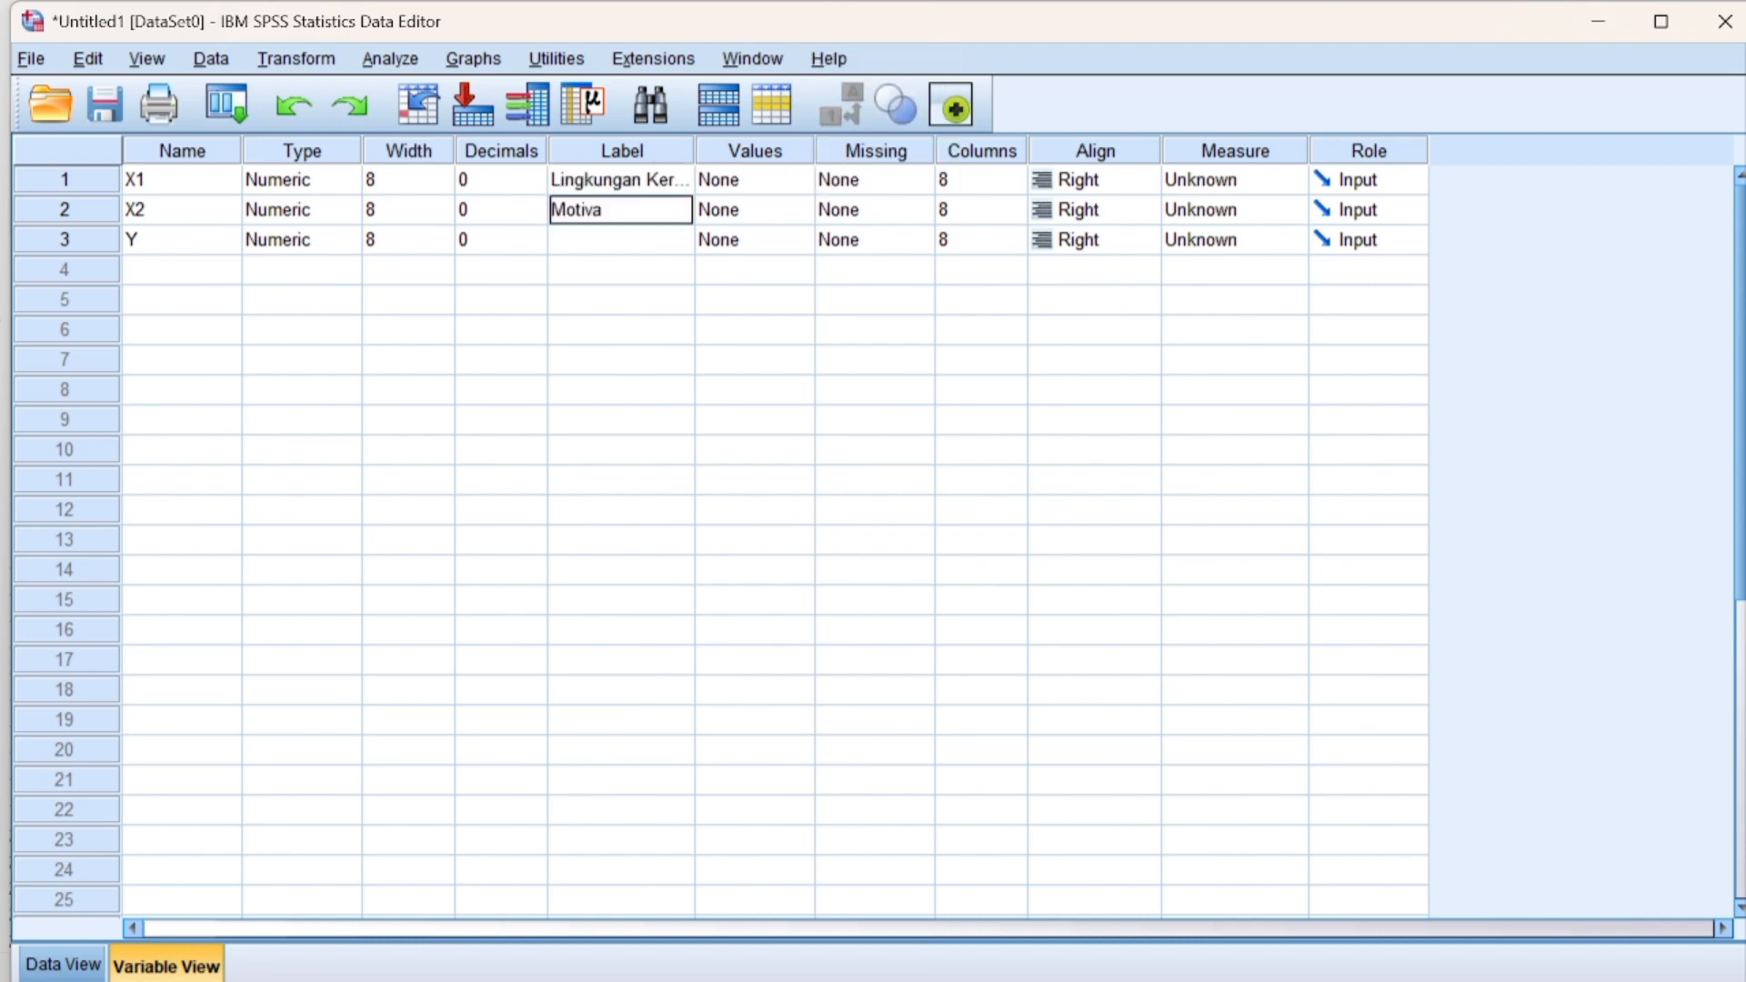
{"action": "type", "text": "si"}
{"action": "key", "text": "Caps_Lock"}
{"action": "type", "text": "K"}
{"action": "key", "text": "Caps_Lock"}
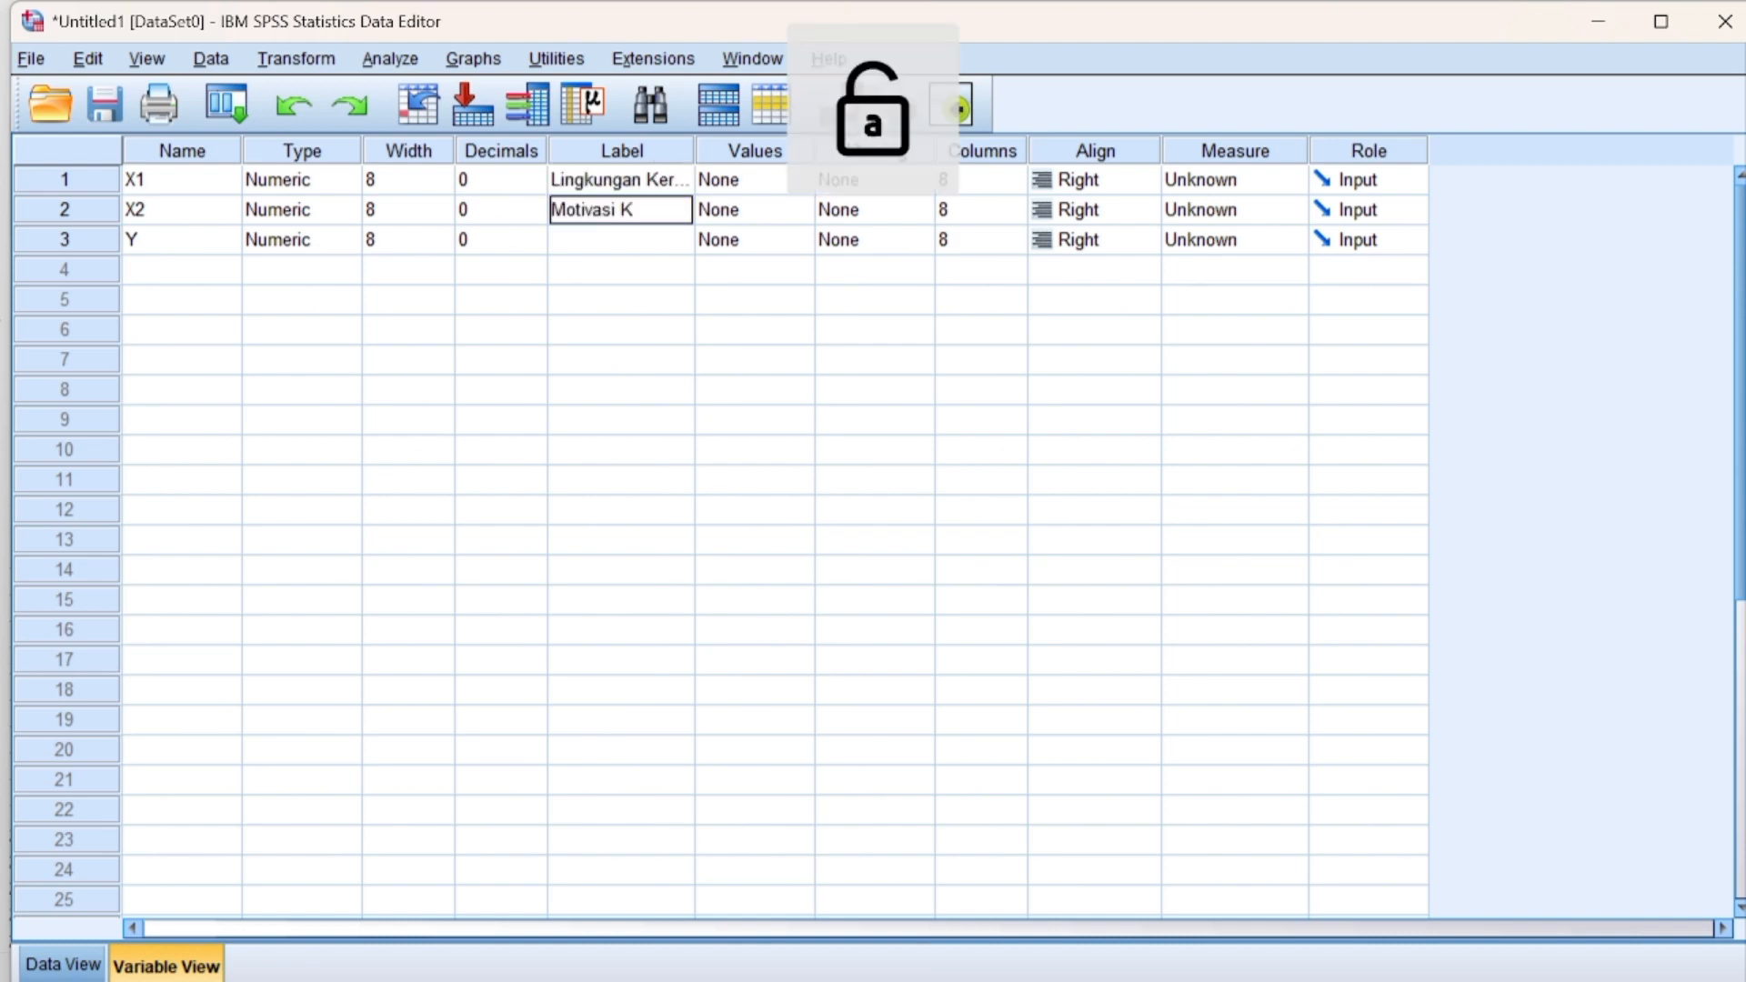
{"action": "type", "text": "erja"}
{"action": "key", "text": "Caps_Lock"}
{"action": "type", "text": "PT S"}
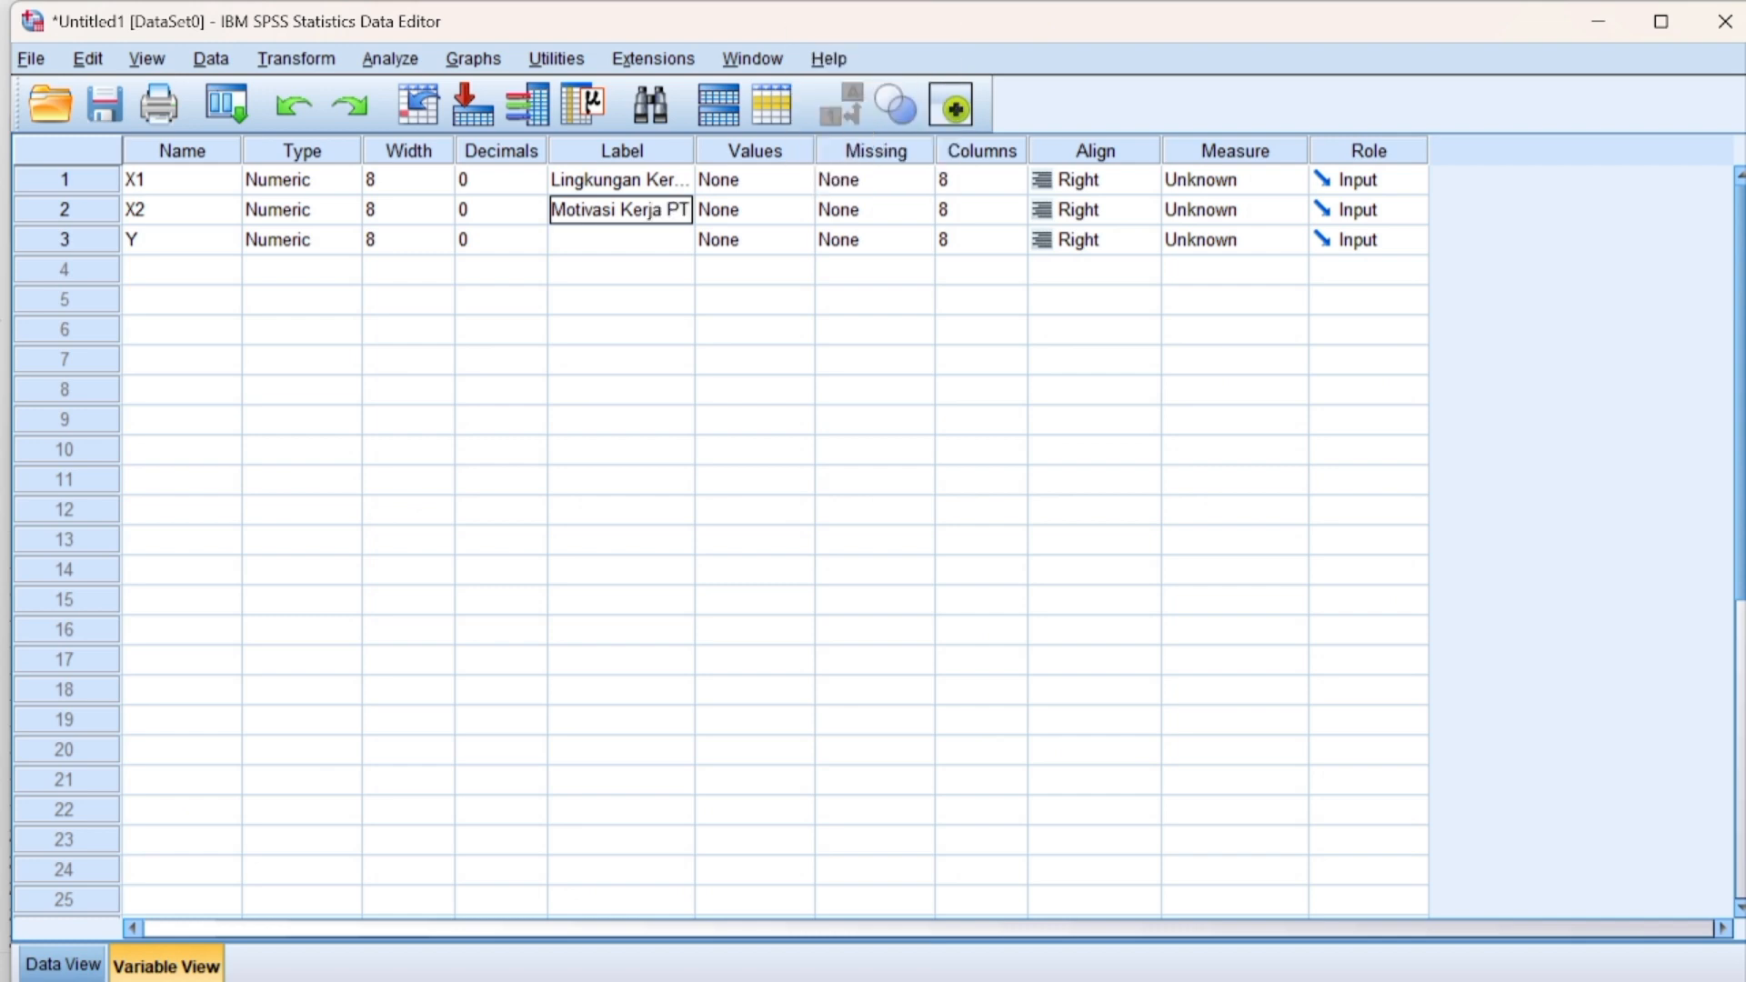
{"action": "key", "text": "Caps_Lock"}
{"action": "type", "text": "ukses"}
{"action": "key", "text": "Caps_Lock"}
{"action": "type", "text": "A"}
{"action": "key", "text": "Caps_Lock"}
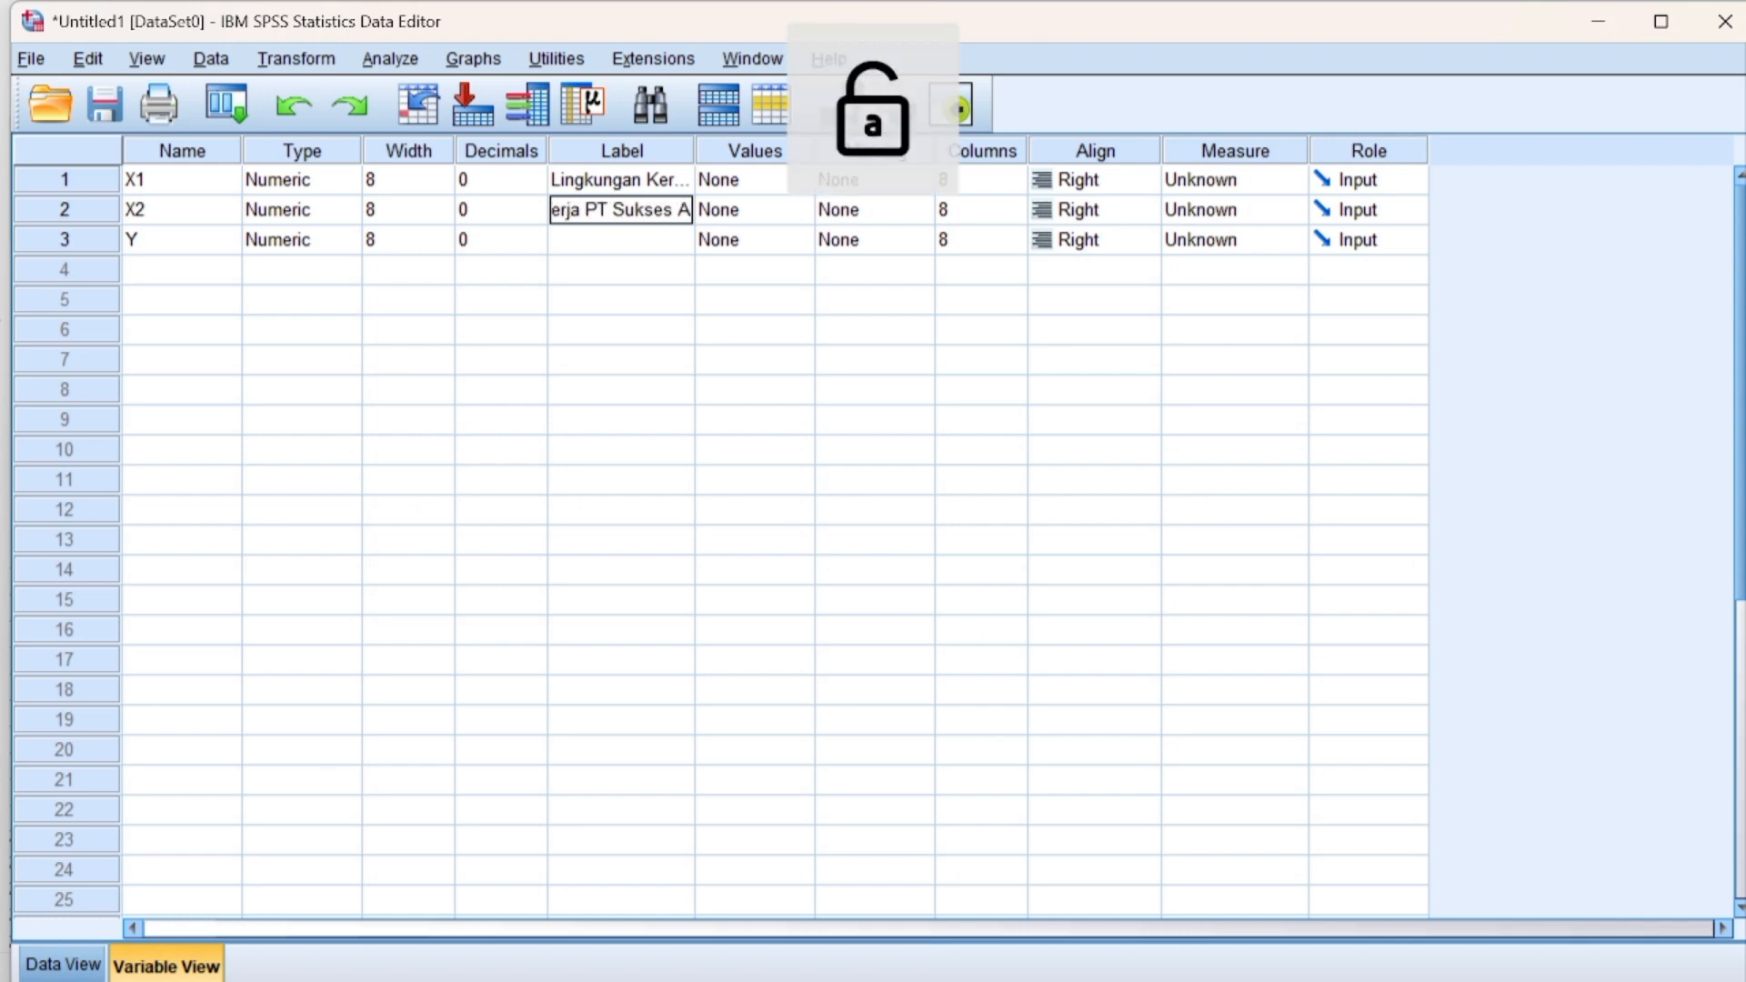
{"action": "type", "text": "badi Sentosa"}
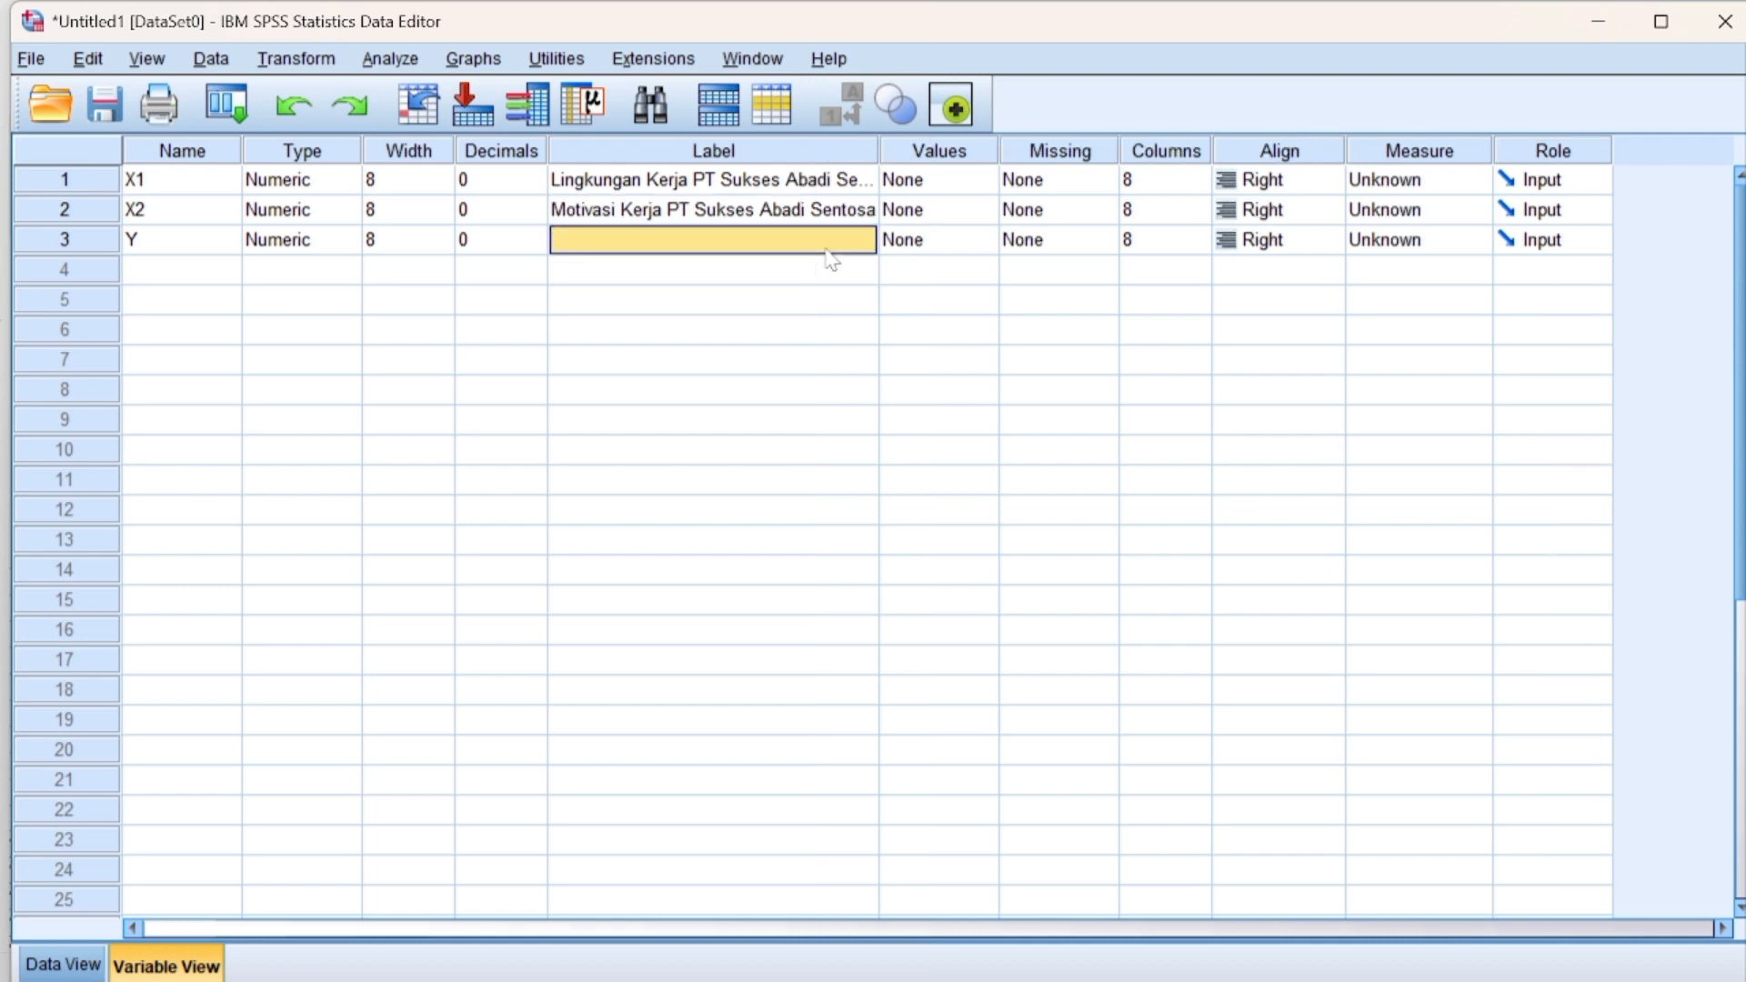
Step: Label variable Y as "Kinerja Karyawan PT Sukses Abadi Sentosa"
{"action": "key", "text": "Caps_Lock"}
{"action": "type", "text": "K"}
{"action": "key", "text": "Caps_Lock"}
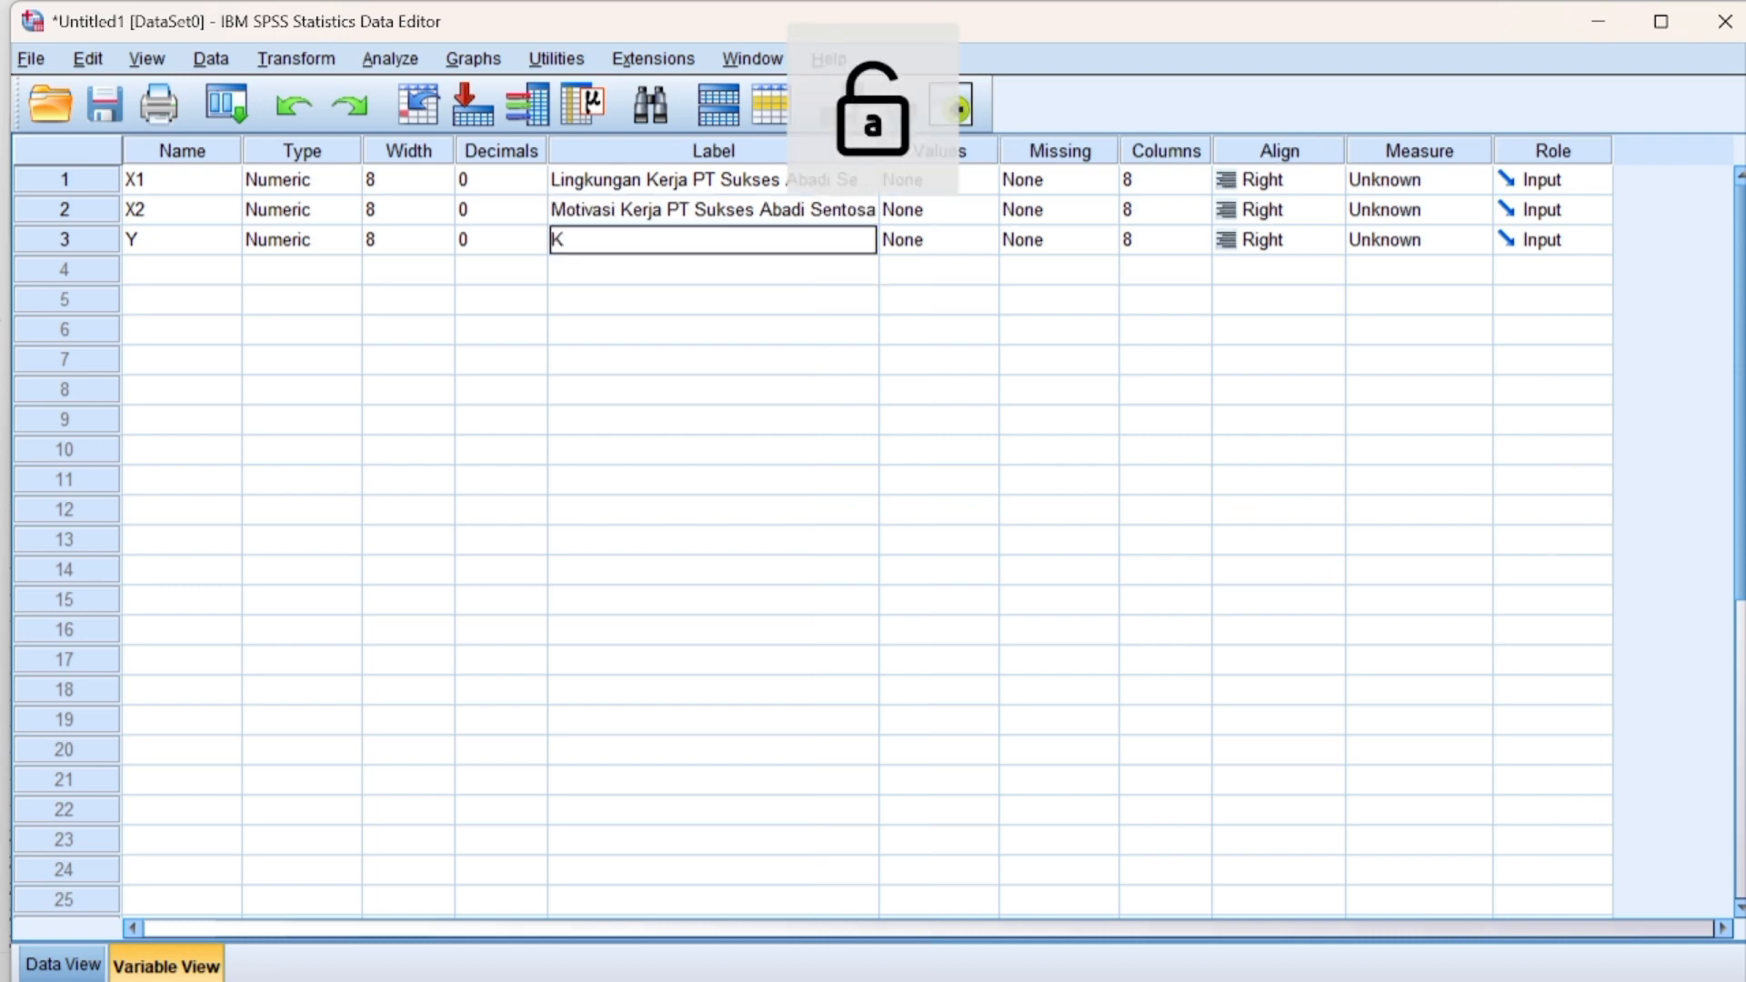
{"action": "type", "text": "inerja"}
{"action": "key", "text": "Caps_Lock"}
{"action": "type", "text": "K"}
{"action": "key", "text": "Caps_Lock"}
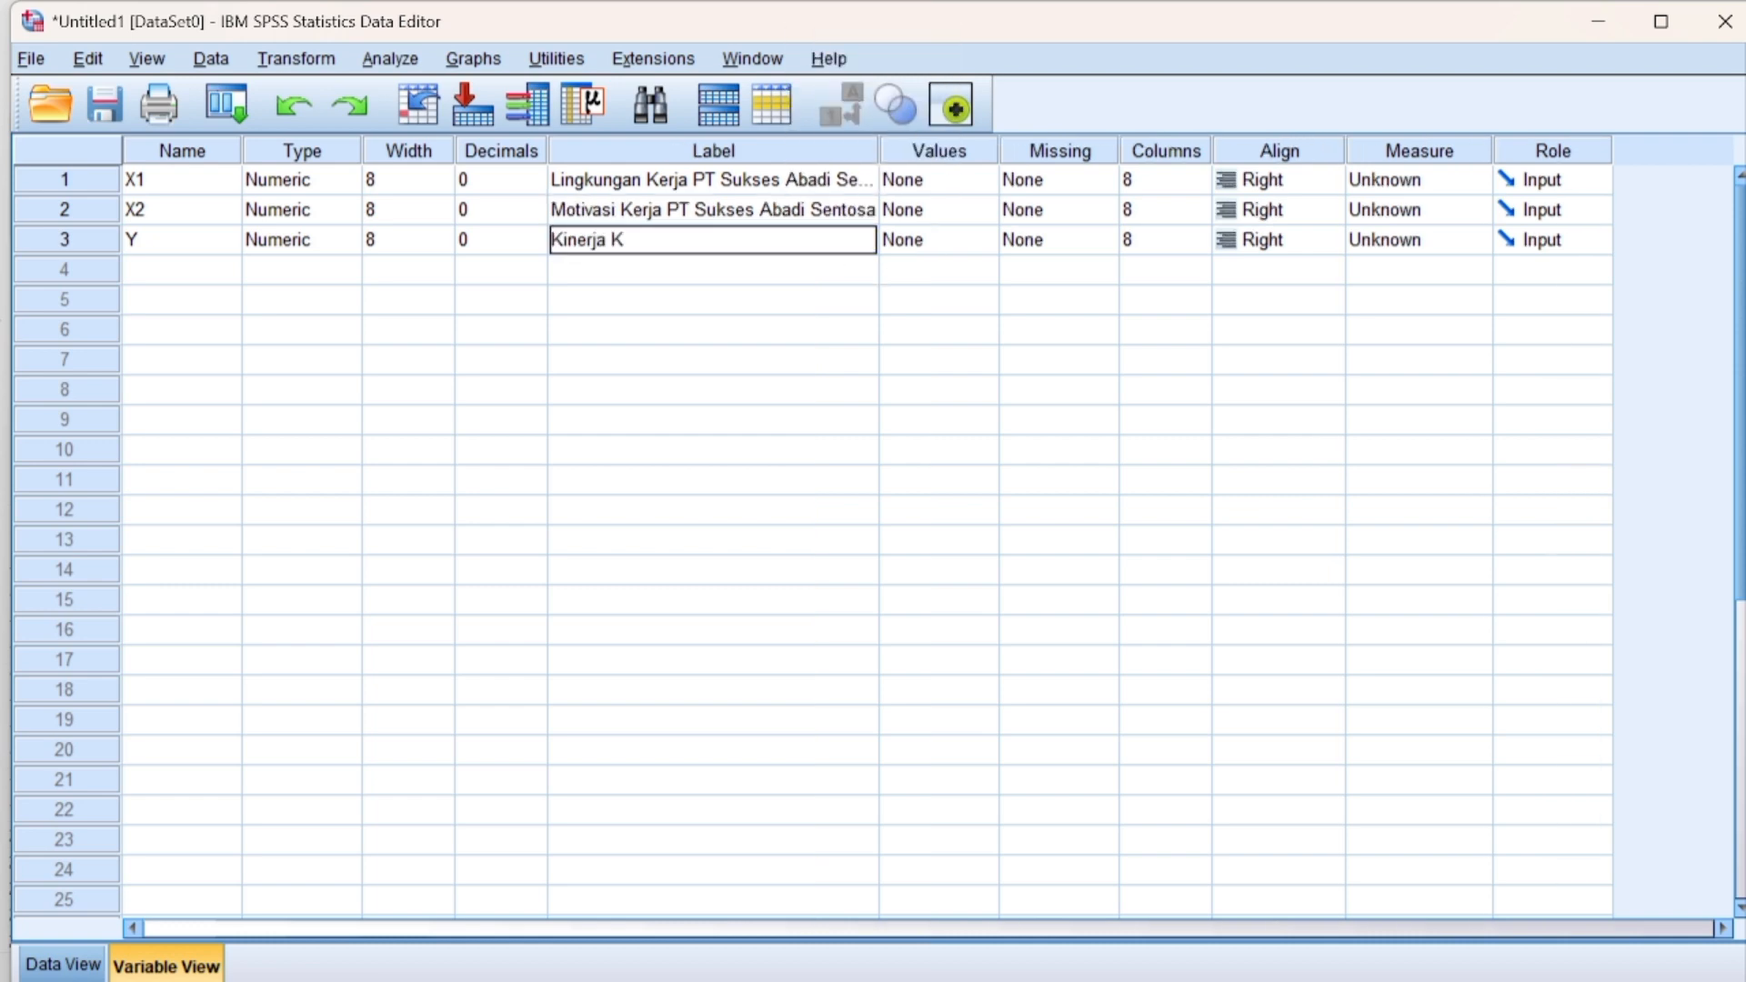
{"action": "type", "text": "aryawan"}
{"action": "key", "text": "Caps_Lock"}
{"action": "type", "text": "P"}
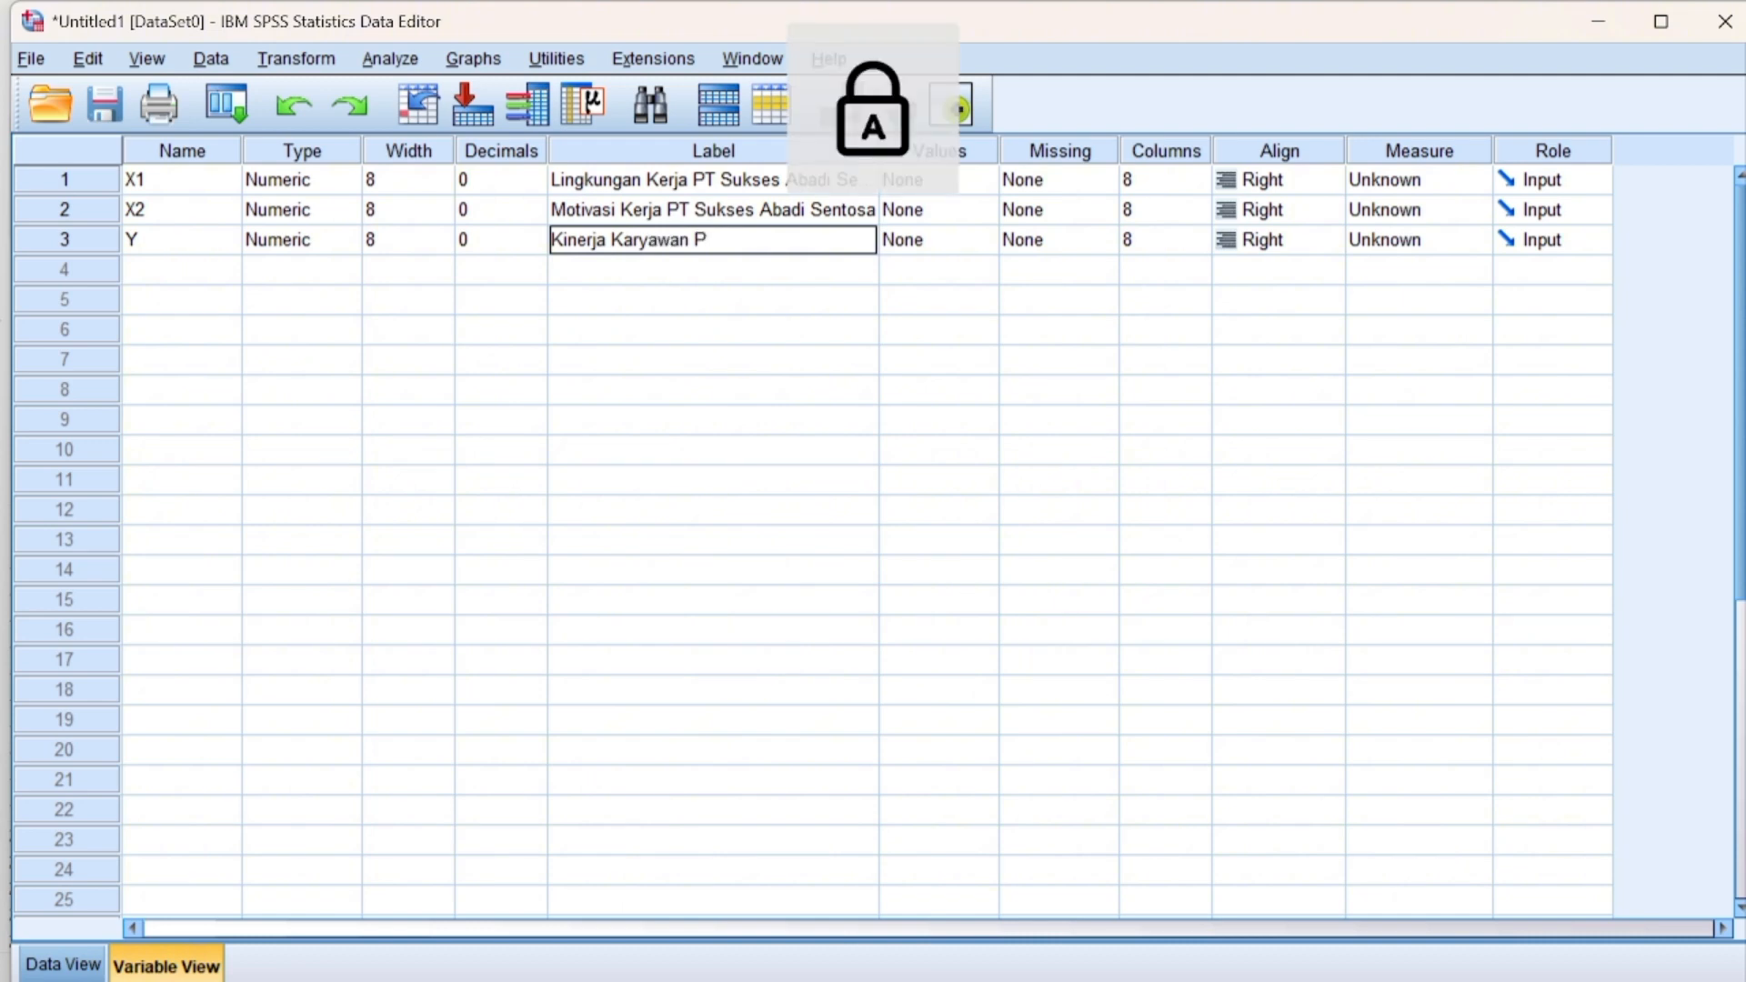
{"action": "type", "text": "T S"}
{"action": "key", "text": "Caps_Lock"}
{"action": "type", "text": "ukses"}
{"action": "key", "text": "Caps_Lock"}
{"action": "type", "text": "A"}
{"action": "key", "text": "Caps_Lock"}
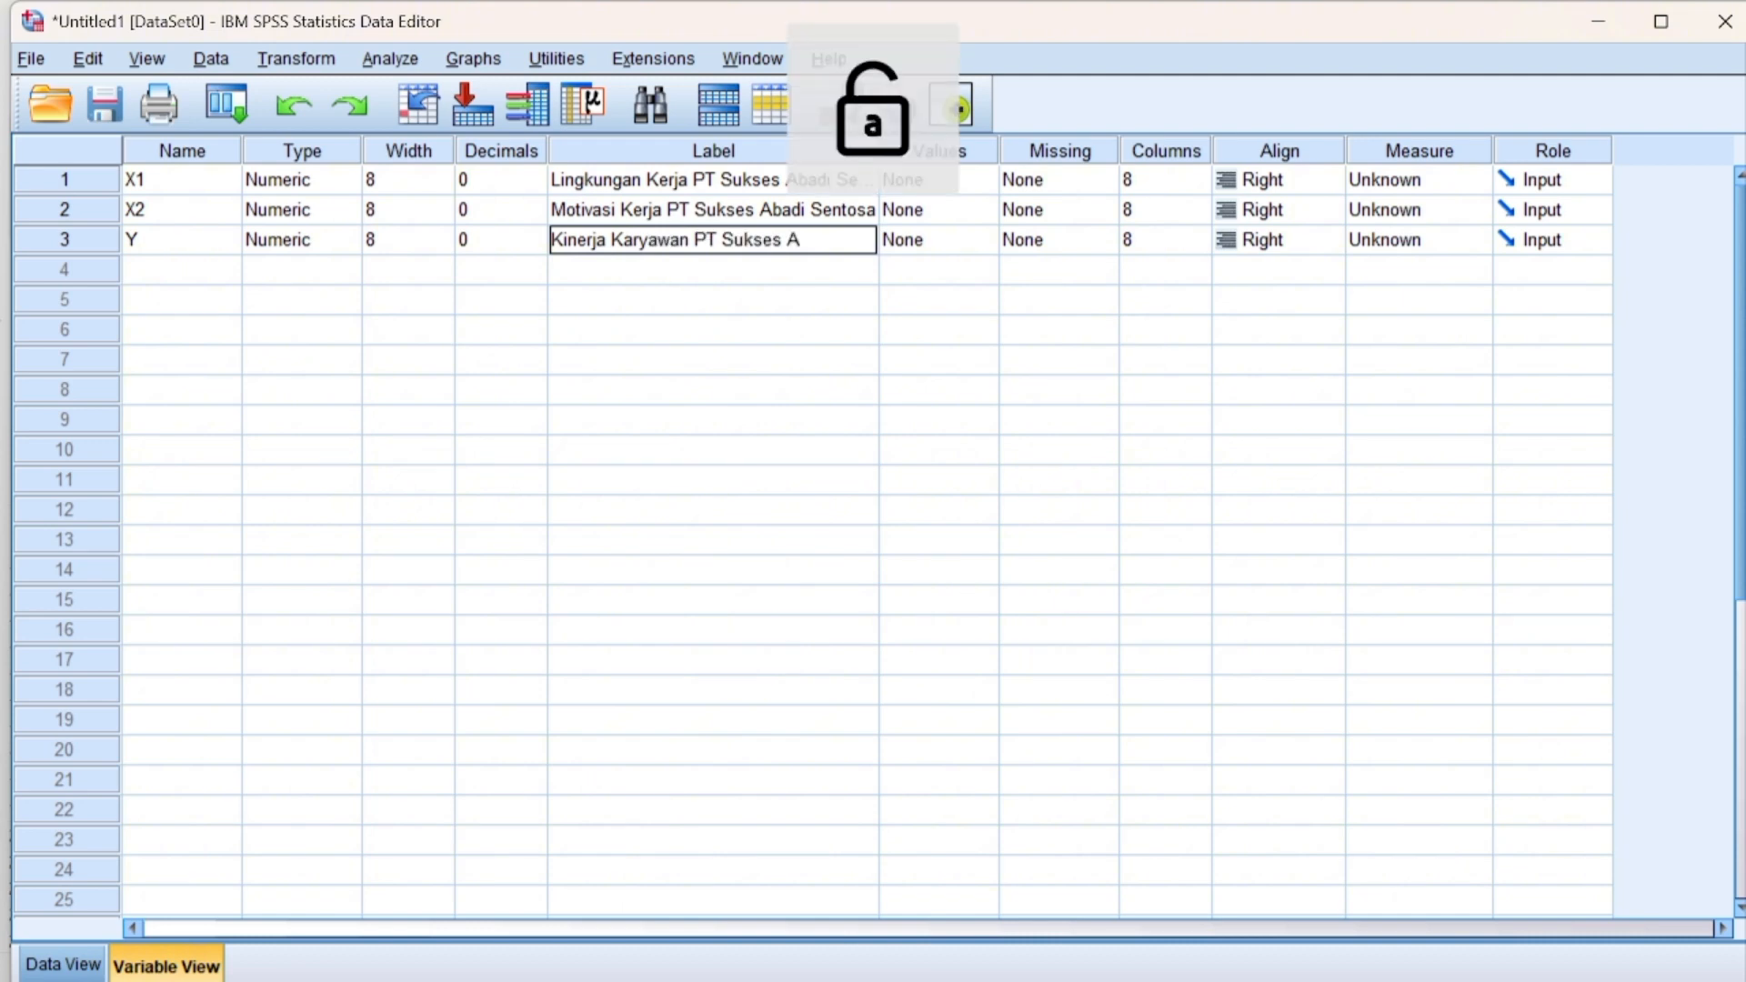
{"action": "type", "text": "badi Sentosa"}
Step: Set the measurement level of X1, X2 and Y to Scale
{"action": "left_click", "coordinate": [1412, 179]}
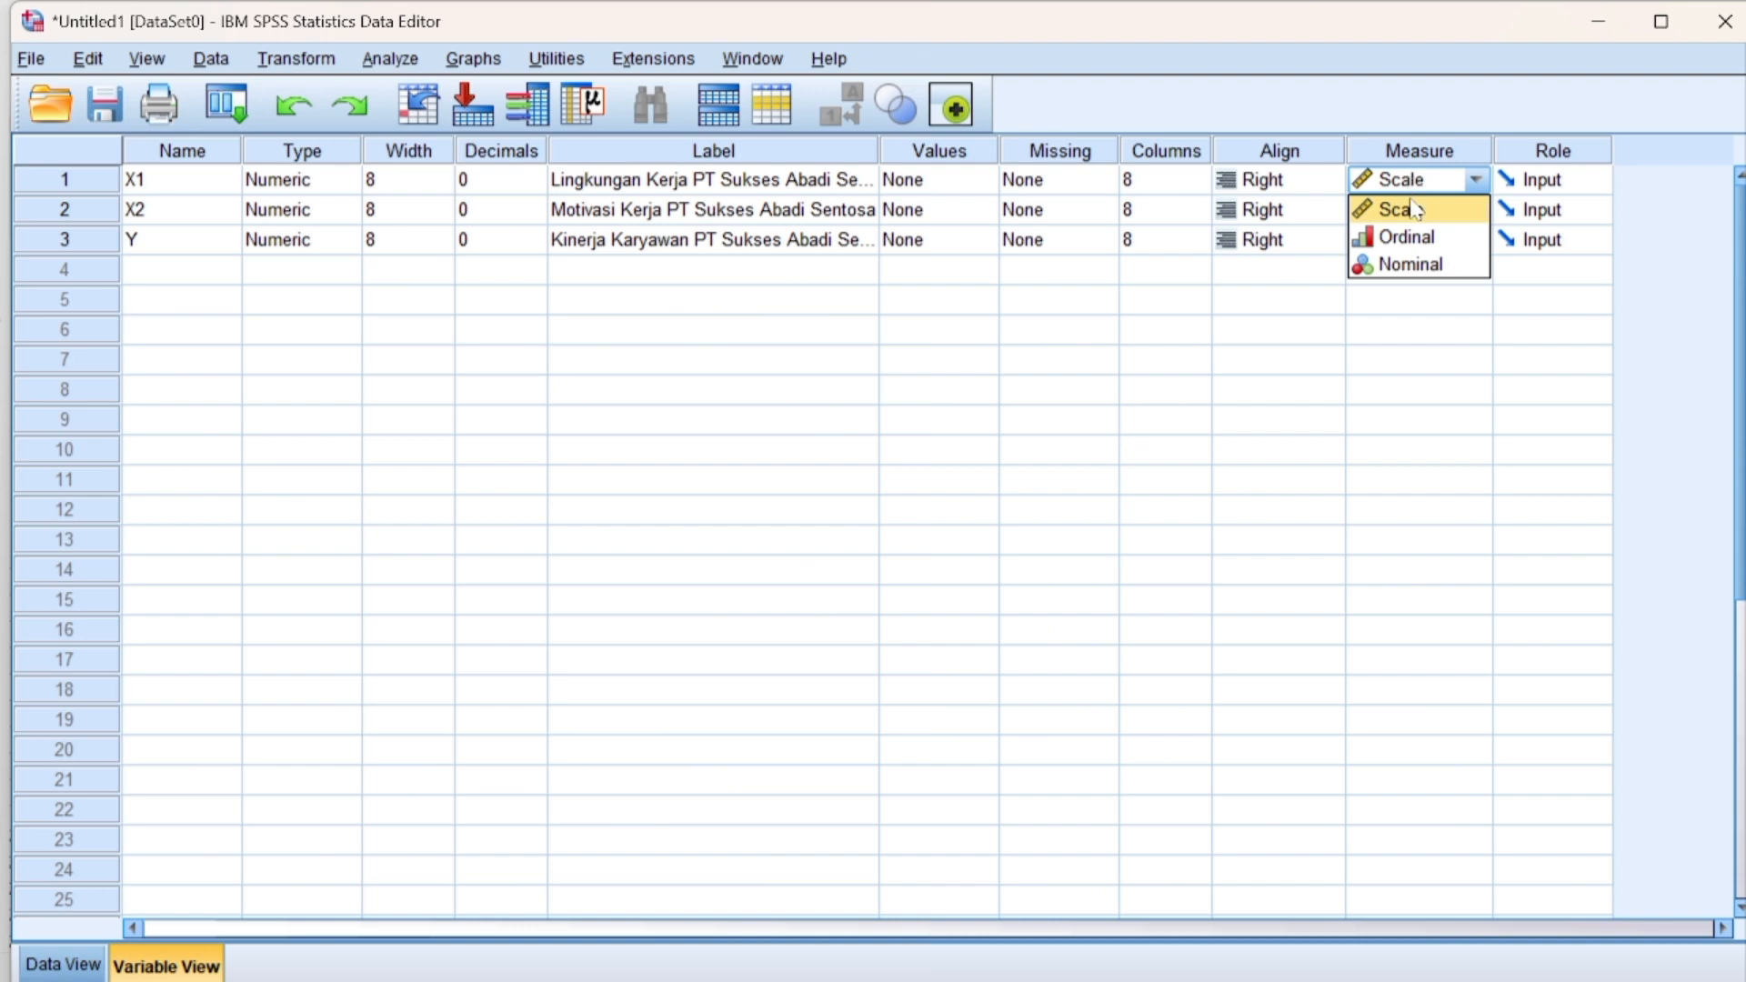
{"action": "left_click", "coordinate": [1412, 207]}
{"action": "left_click", "coordinate": [1410, 211]}
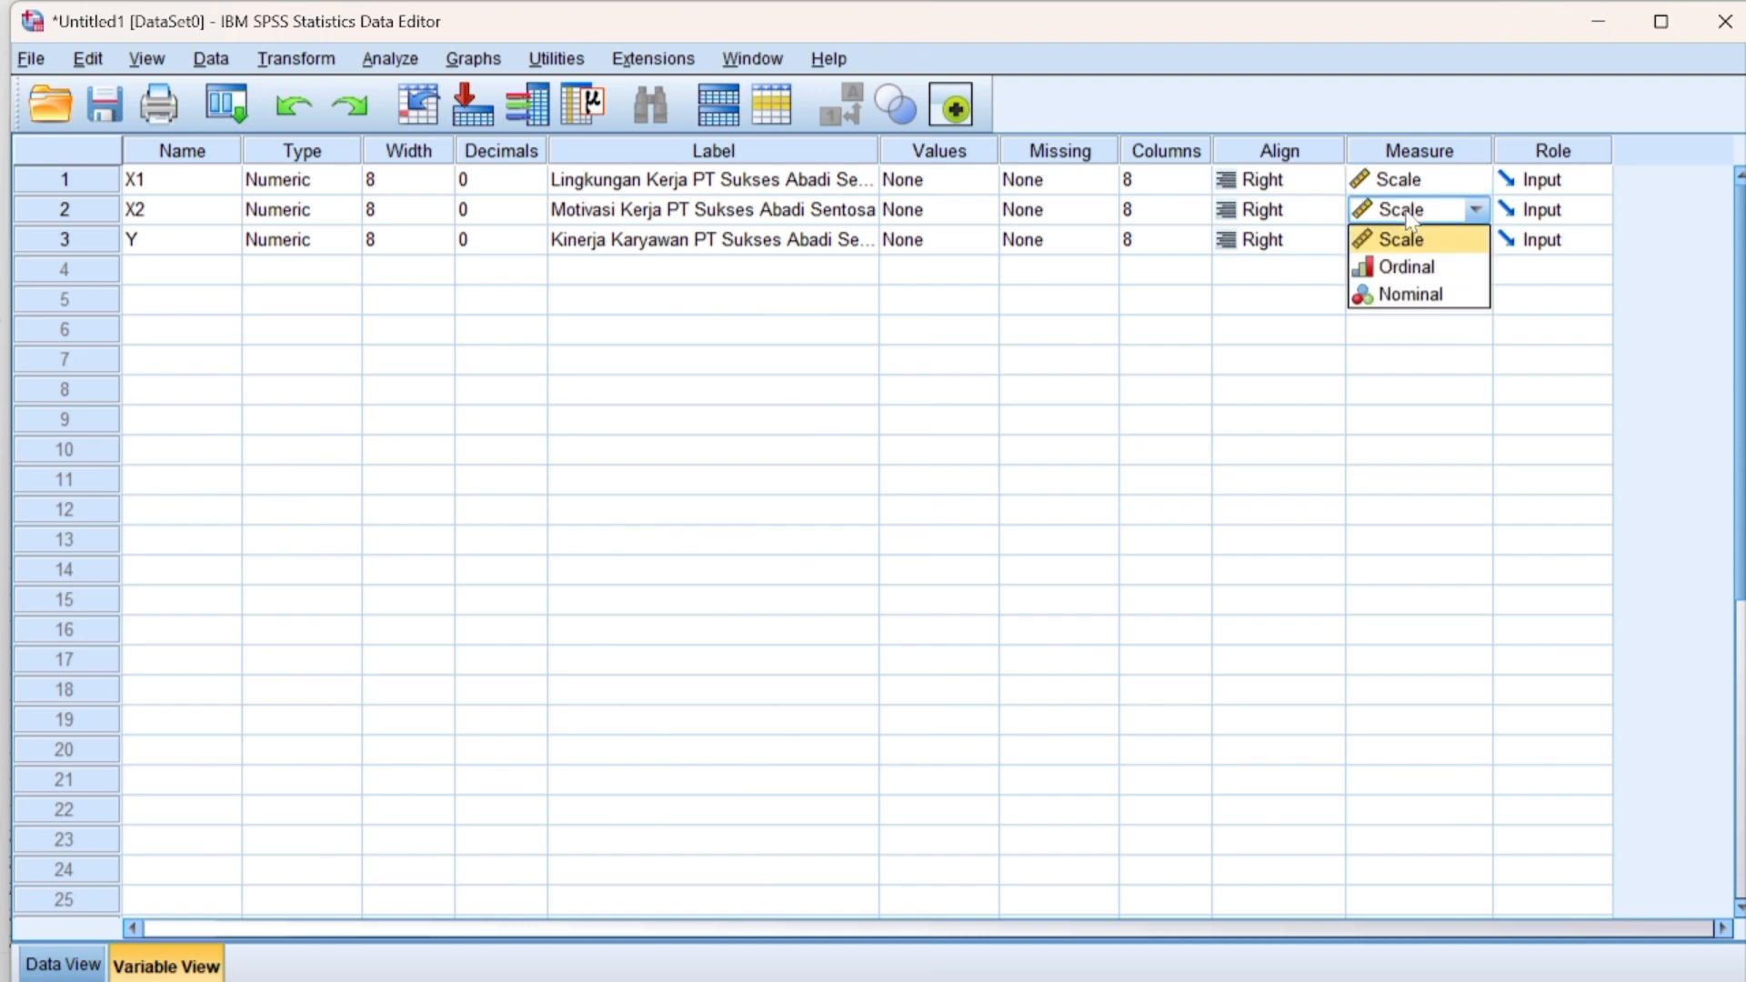
{"action": "left_click", "coordinate": [1411, 241]}
{"action": "left_click", "coordinate": [1410, 241]}
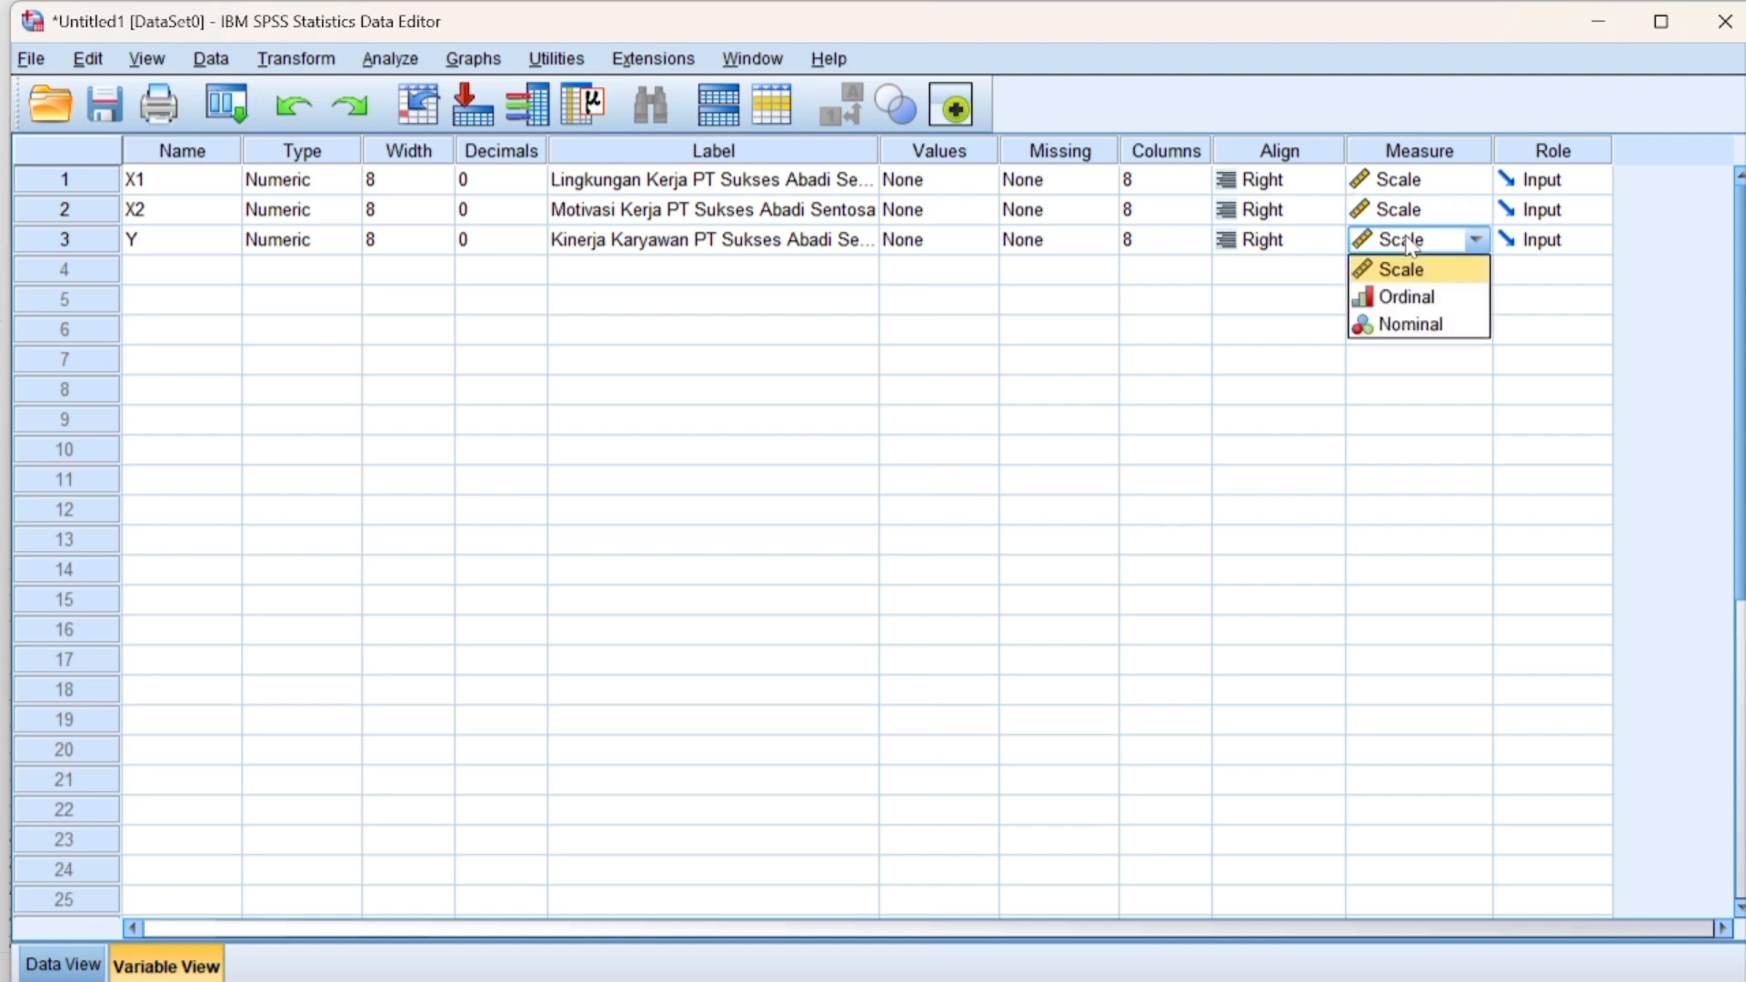
{"action": "left_click", "coordinate": [1411, 271]}
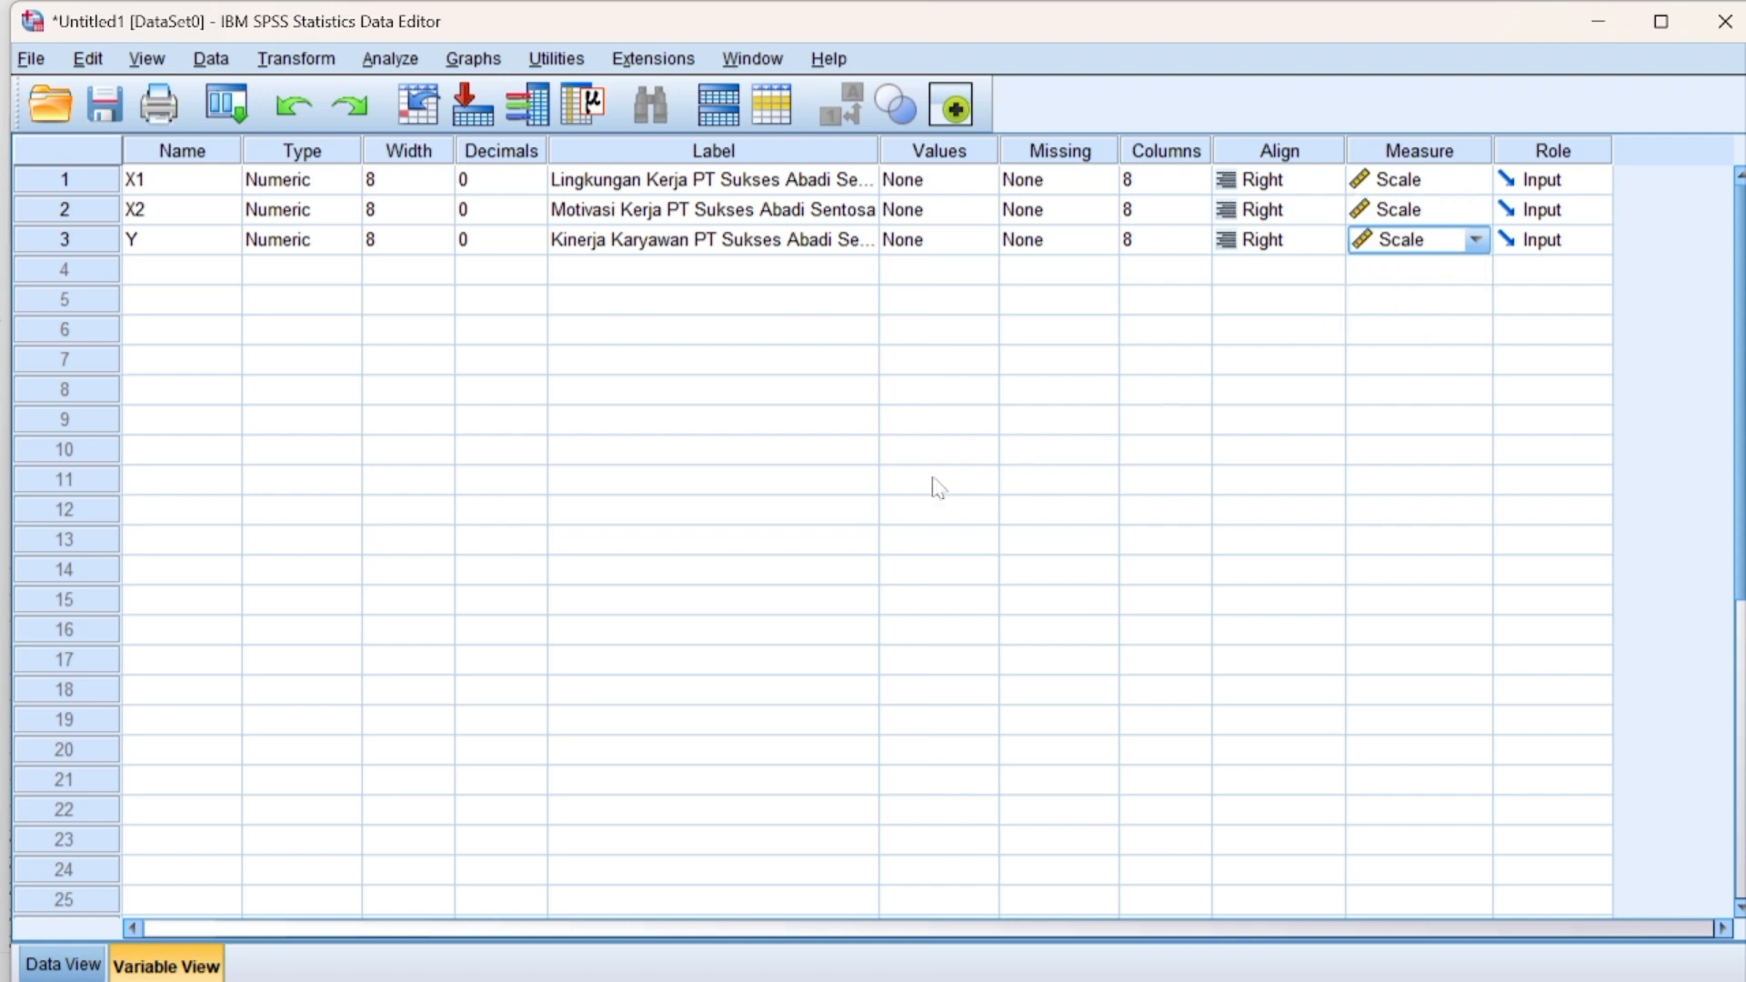
Step: Set up a linear regression with Lingkungan Kerja and Motivasi Kerja as independent variables and Kinerja Karyawan as the dependent variable
{"action": "left_click", "coordinate": [397, 62]}
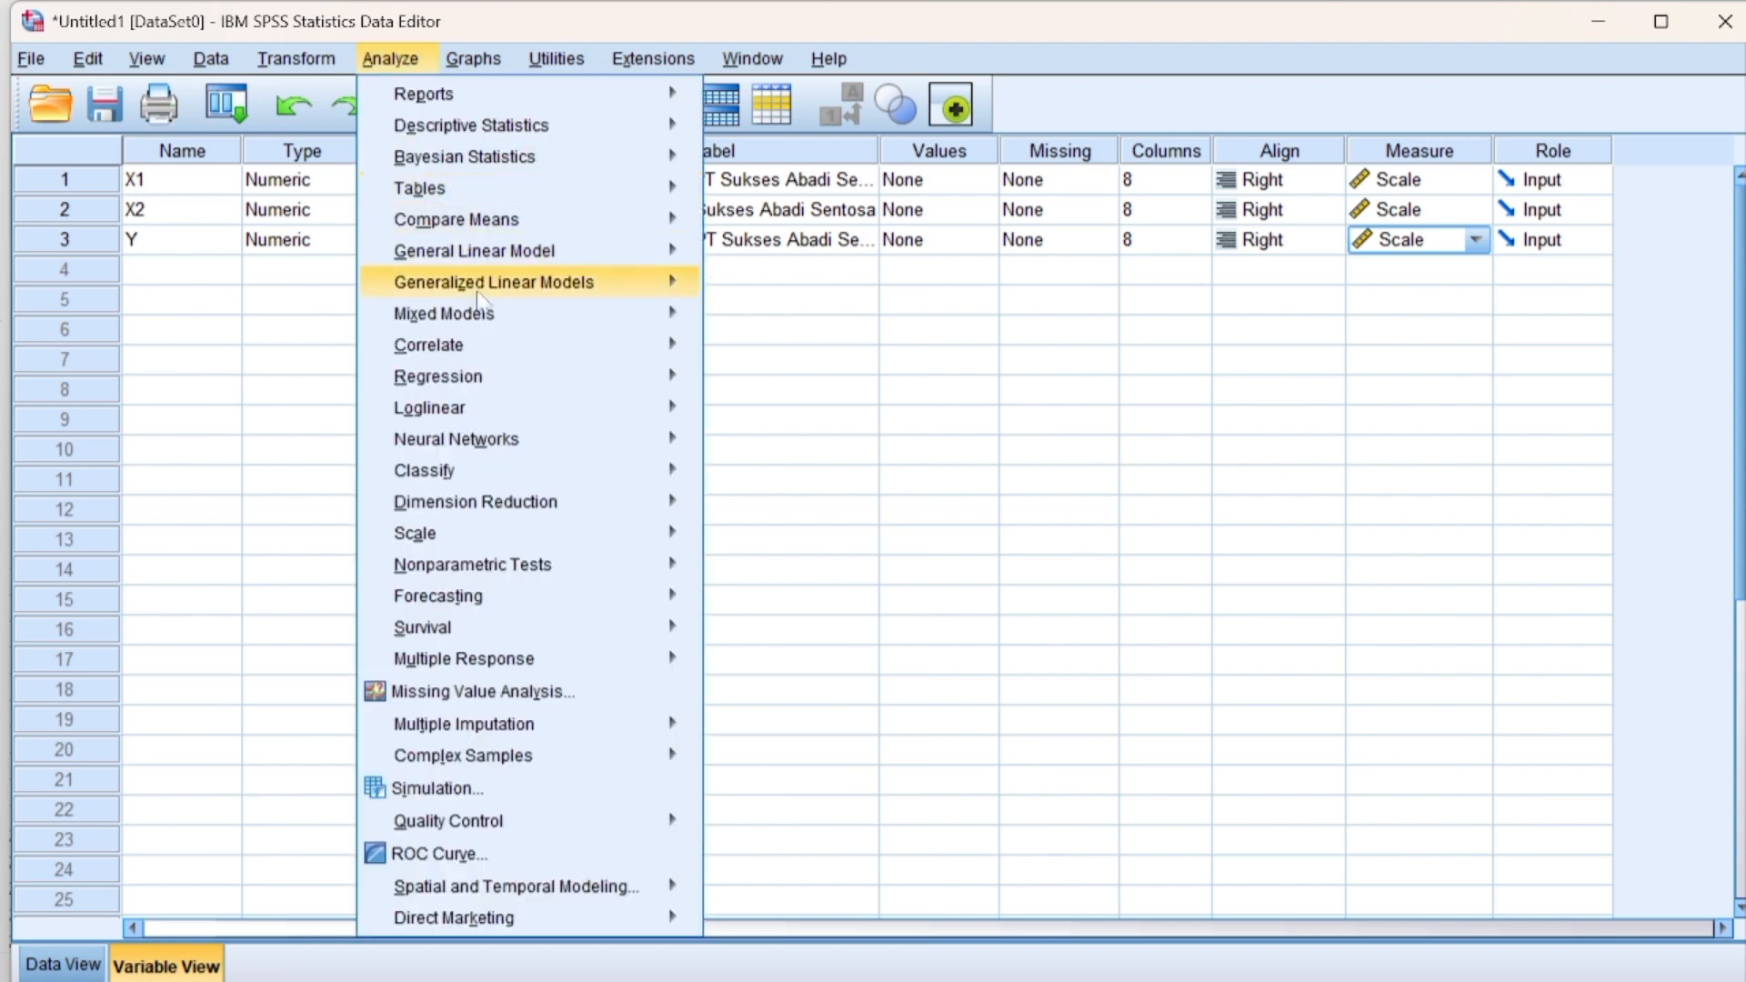
{"action": "mouse_move", "coordinate": [487, 379]}
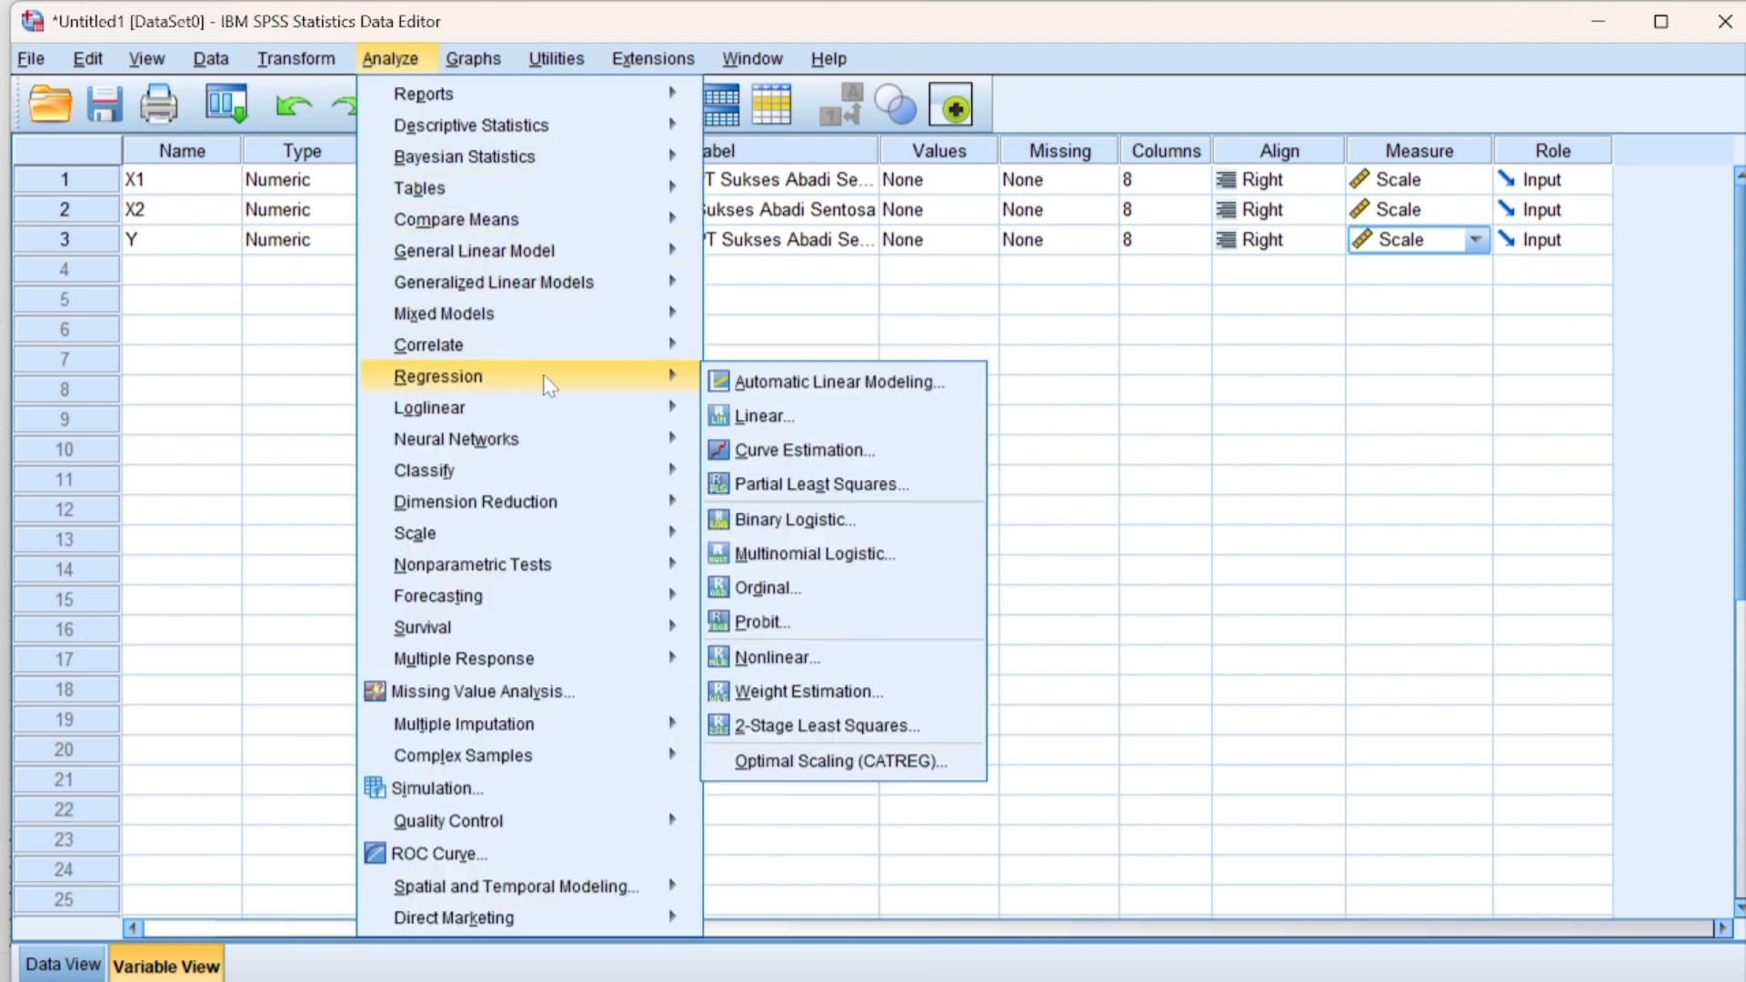
{"action": "left_click", "coordinate": [757, 421]}
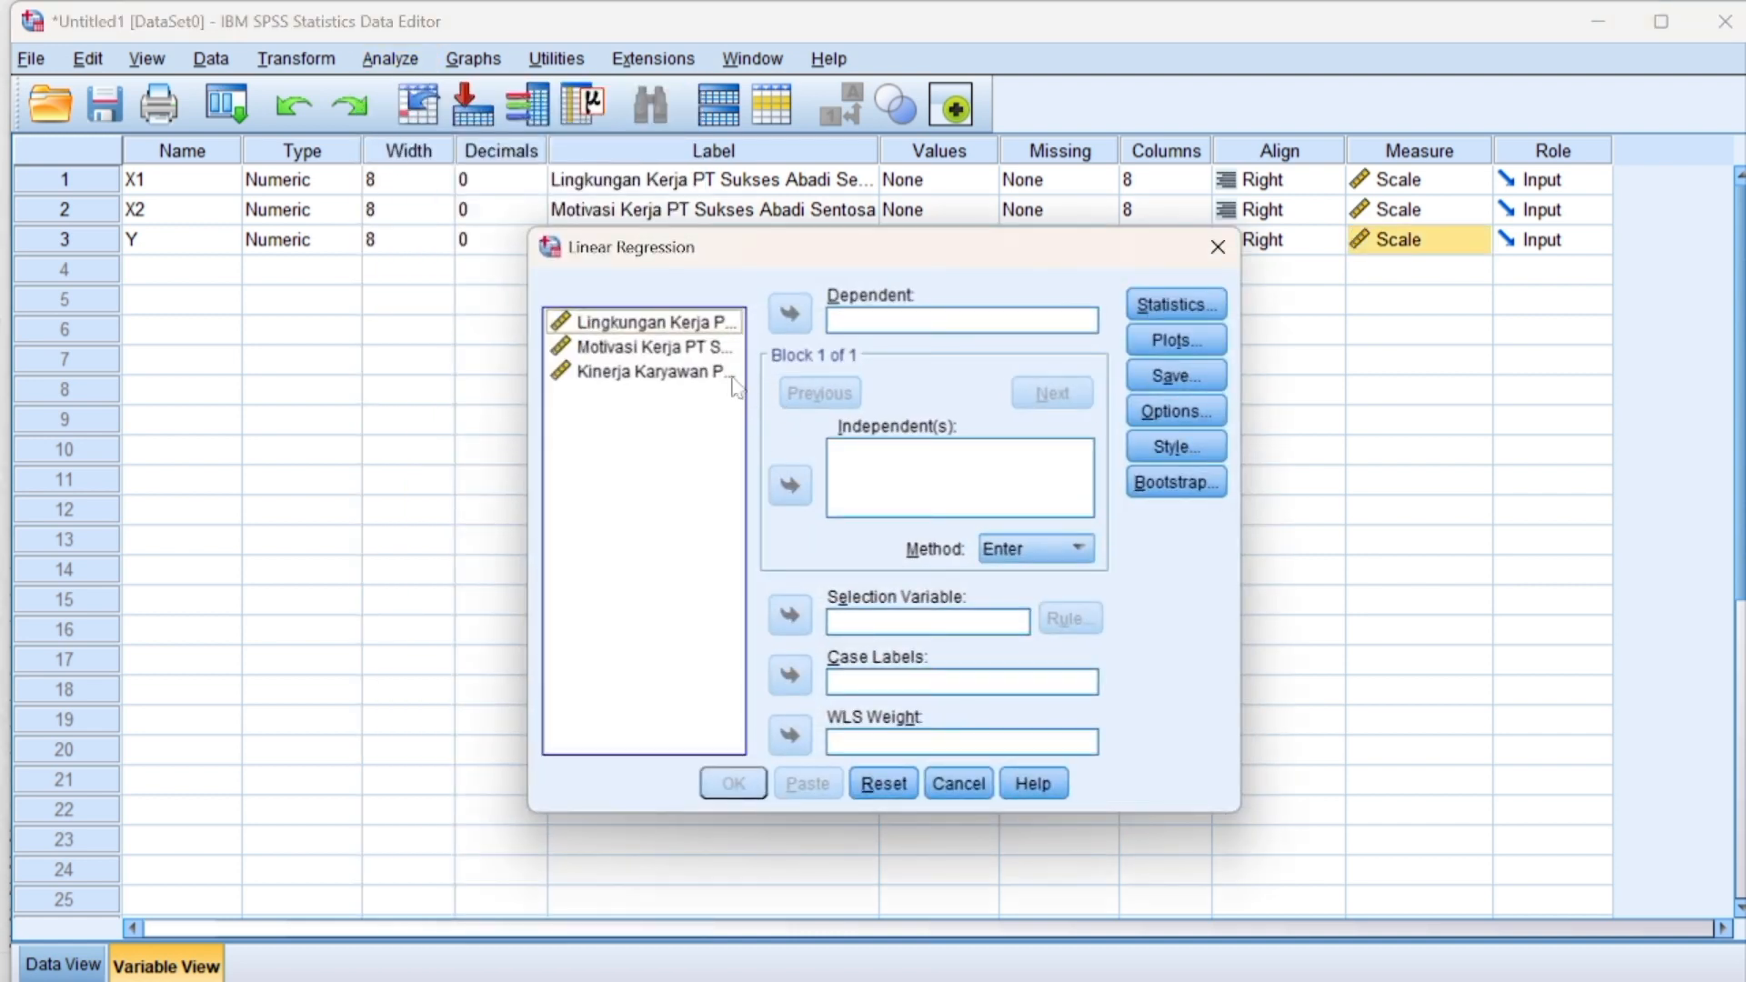
{"action": "left_click", "coordinate": [702, 325]}
{"action": "left_click", "coordinate": [791, 486]}
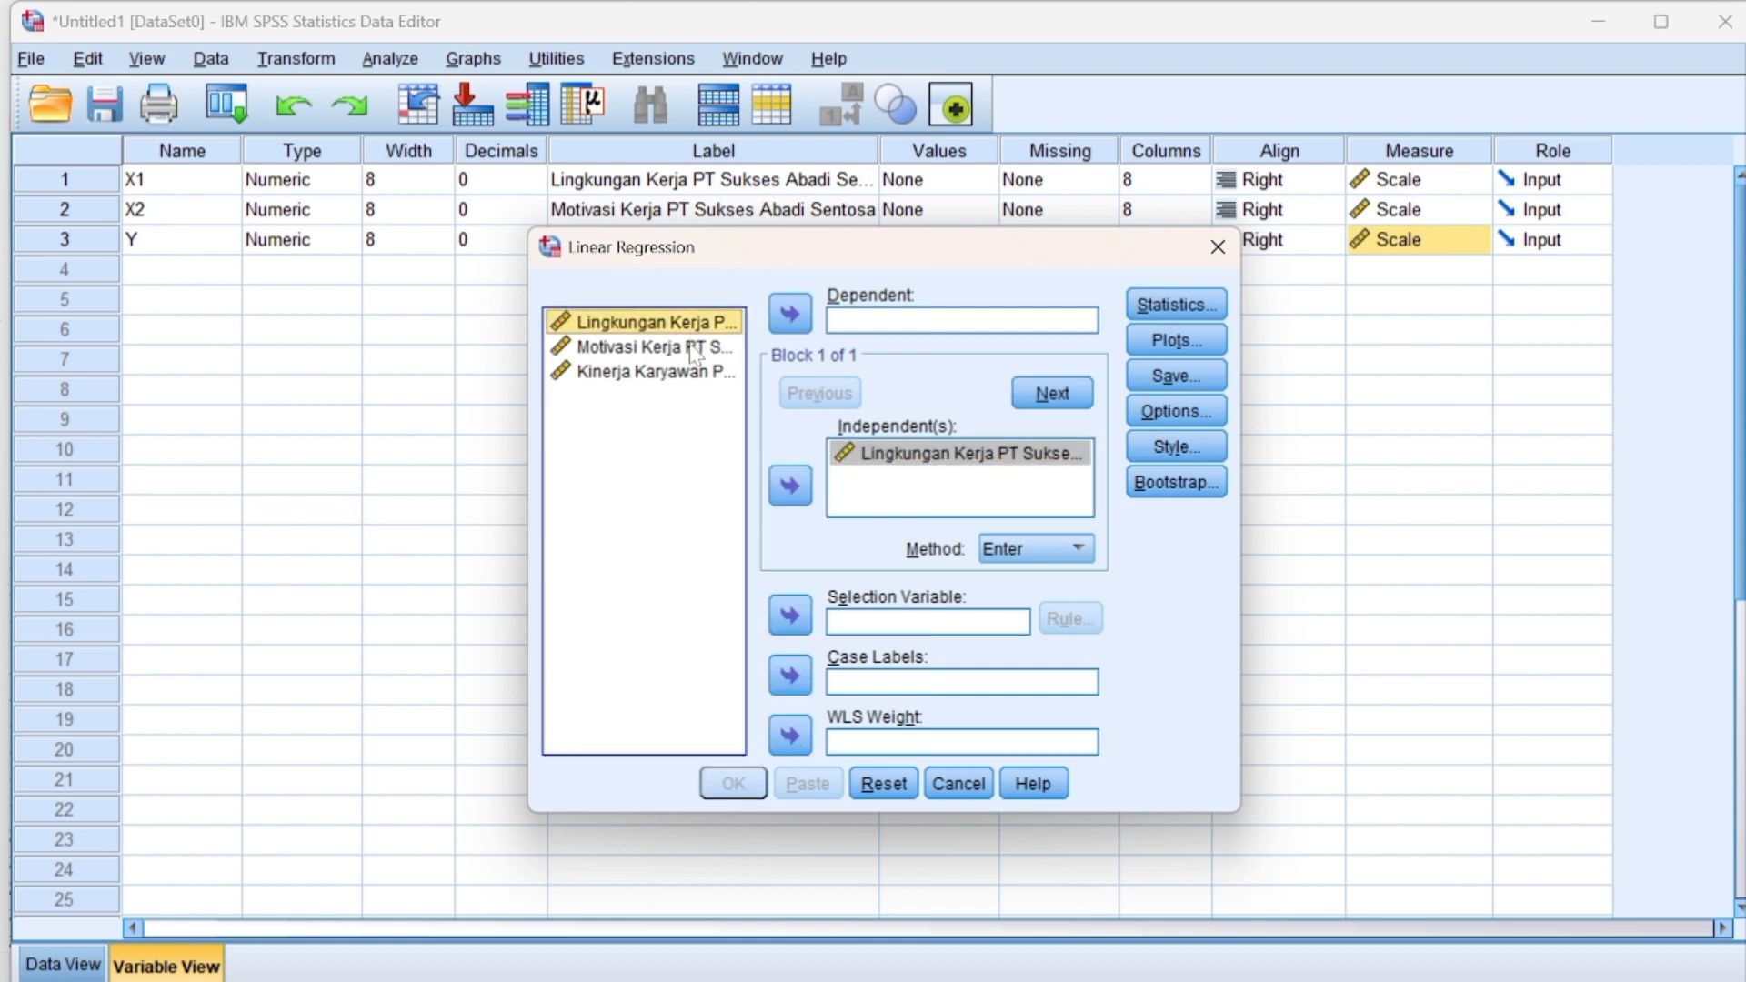
{"action": "left_click", "coordinate": [694, 348]}
{"action": "left_click", "coordinate": [780, 482]}
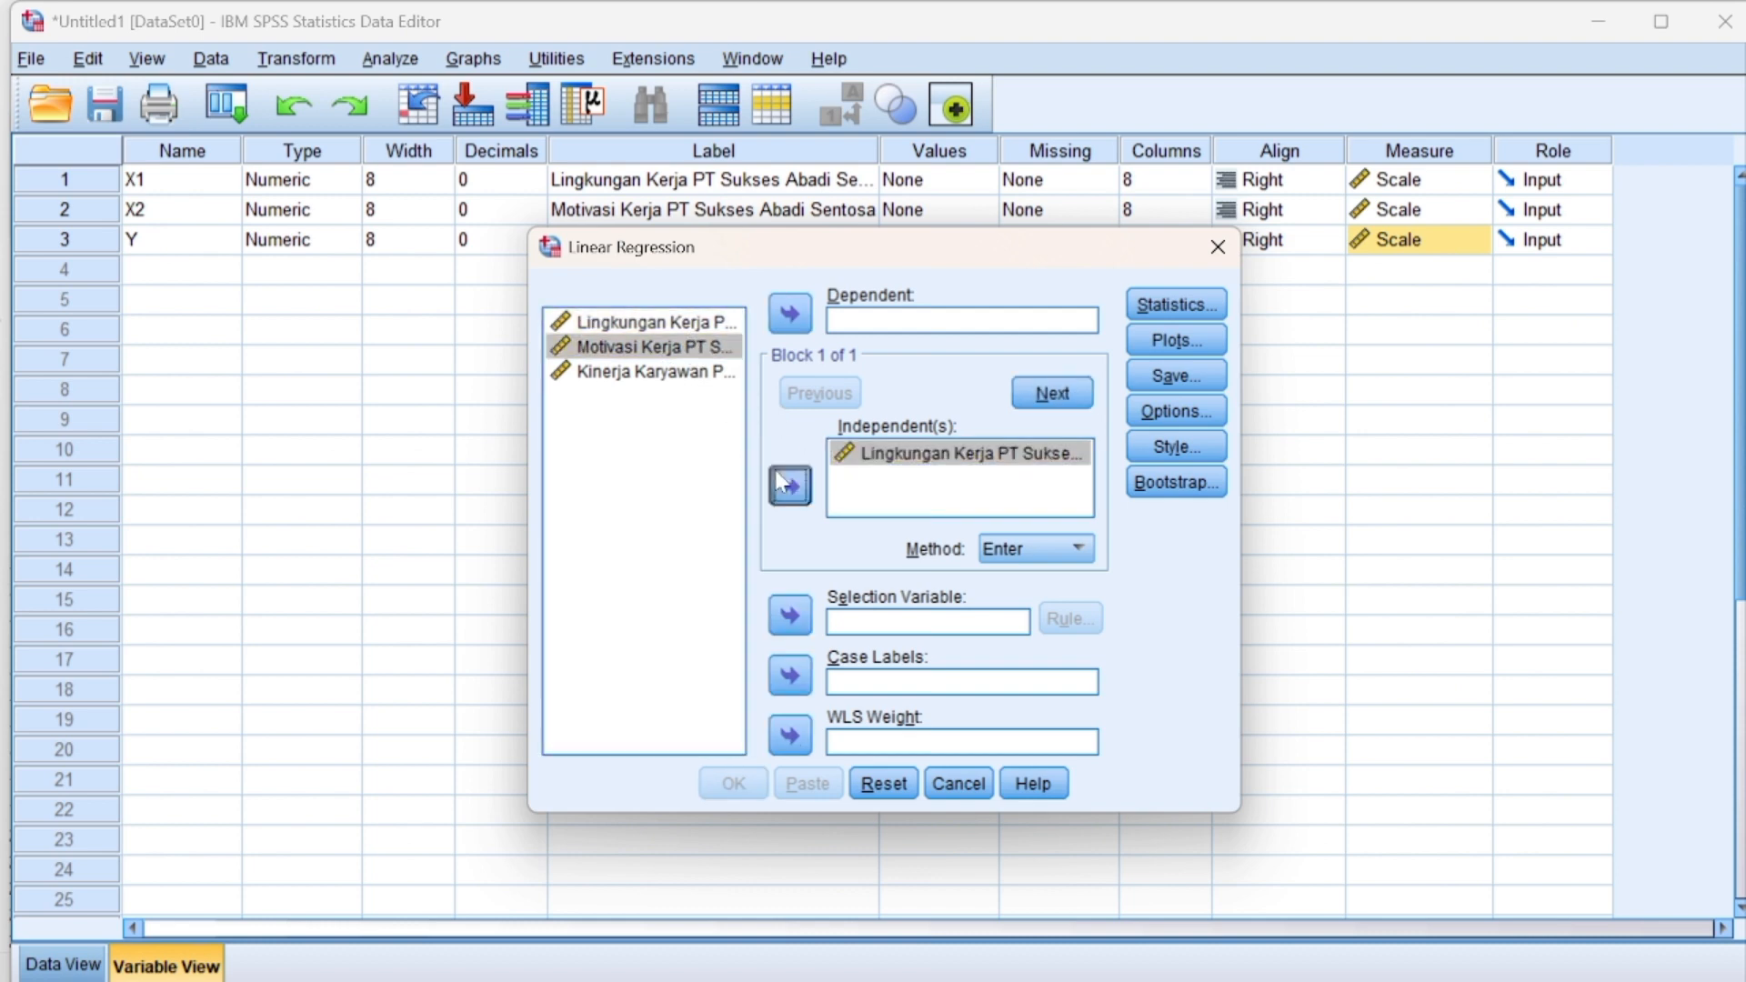
{"action": "left_click", "coordinate": [693, 373]}
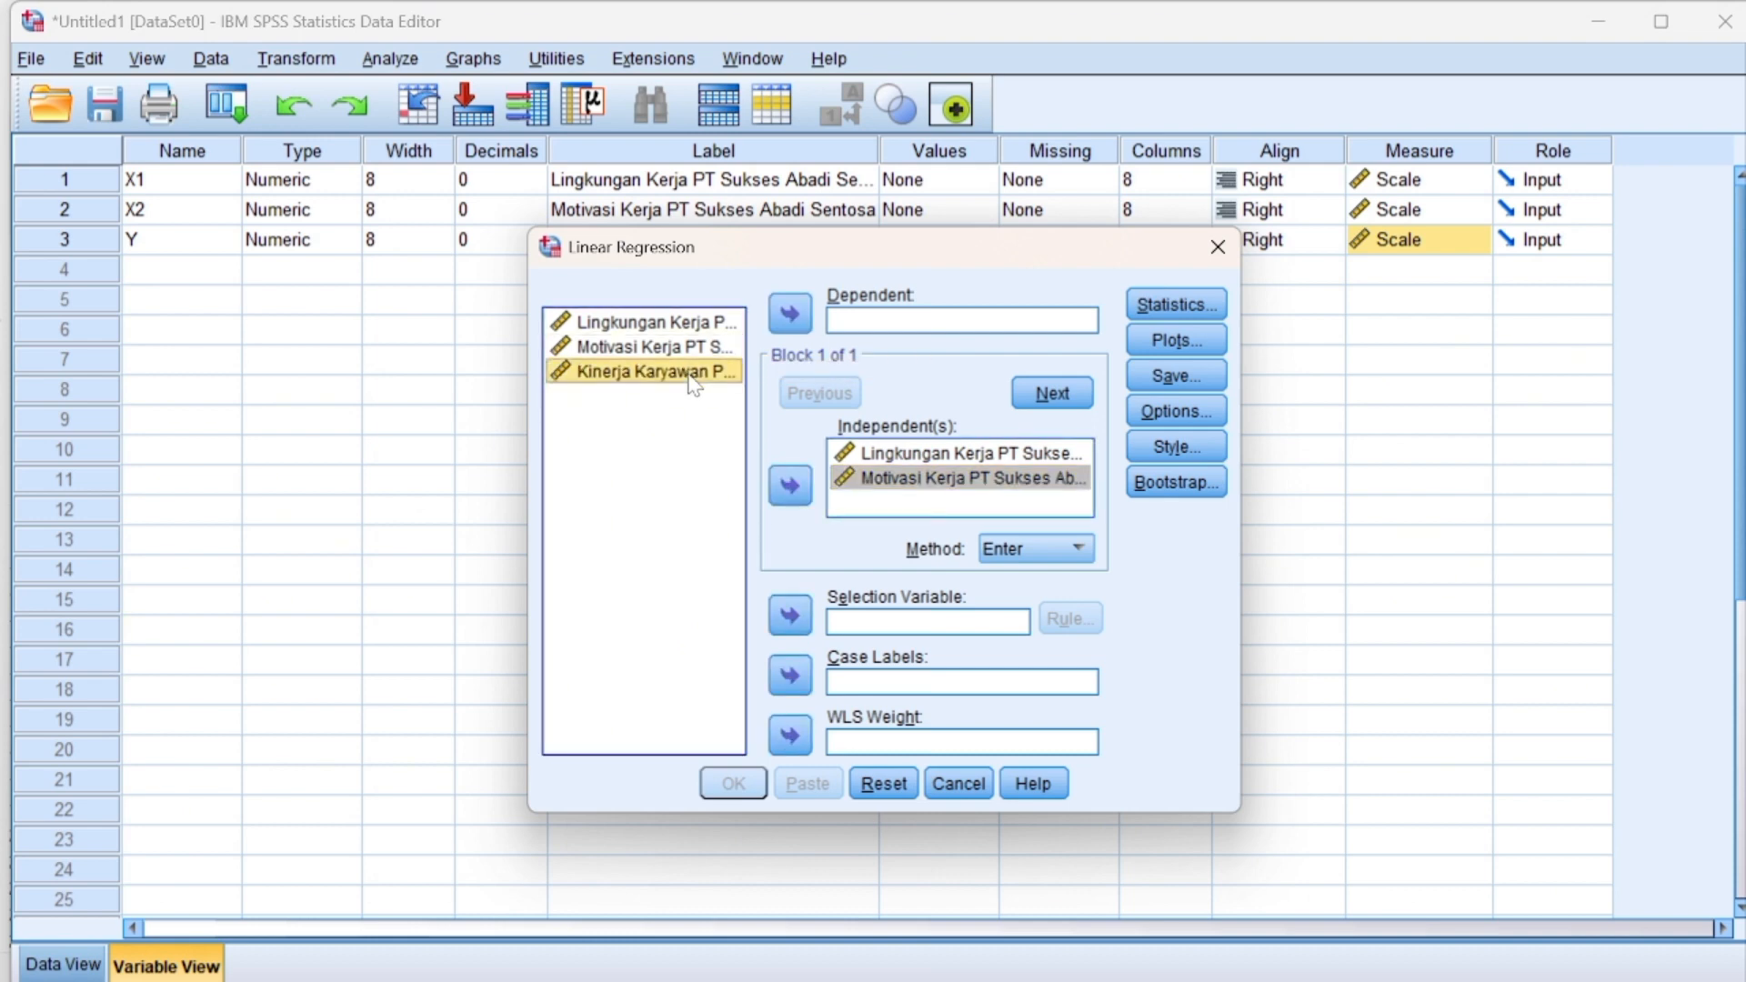
{"action": "left_click", "coordinate": [788, 316]}
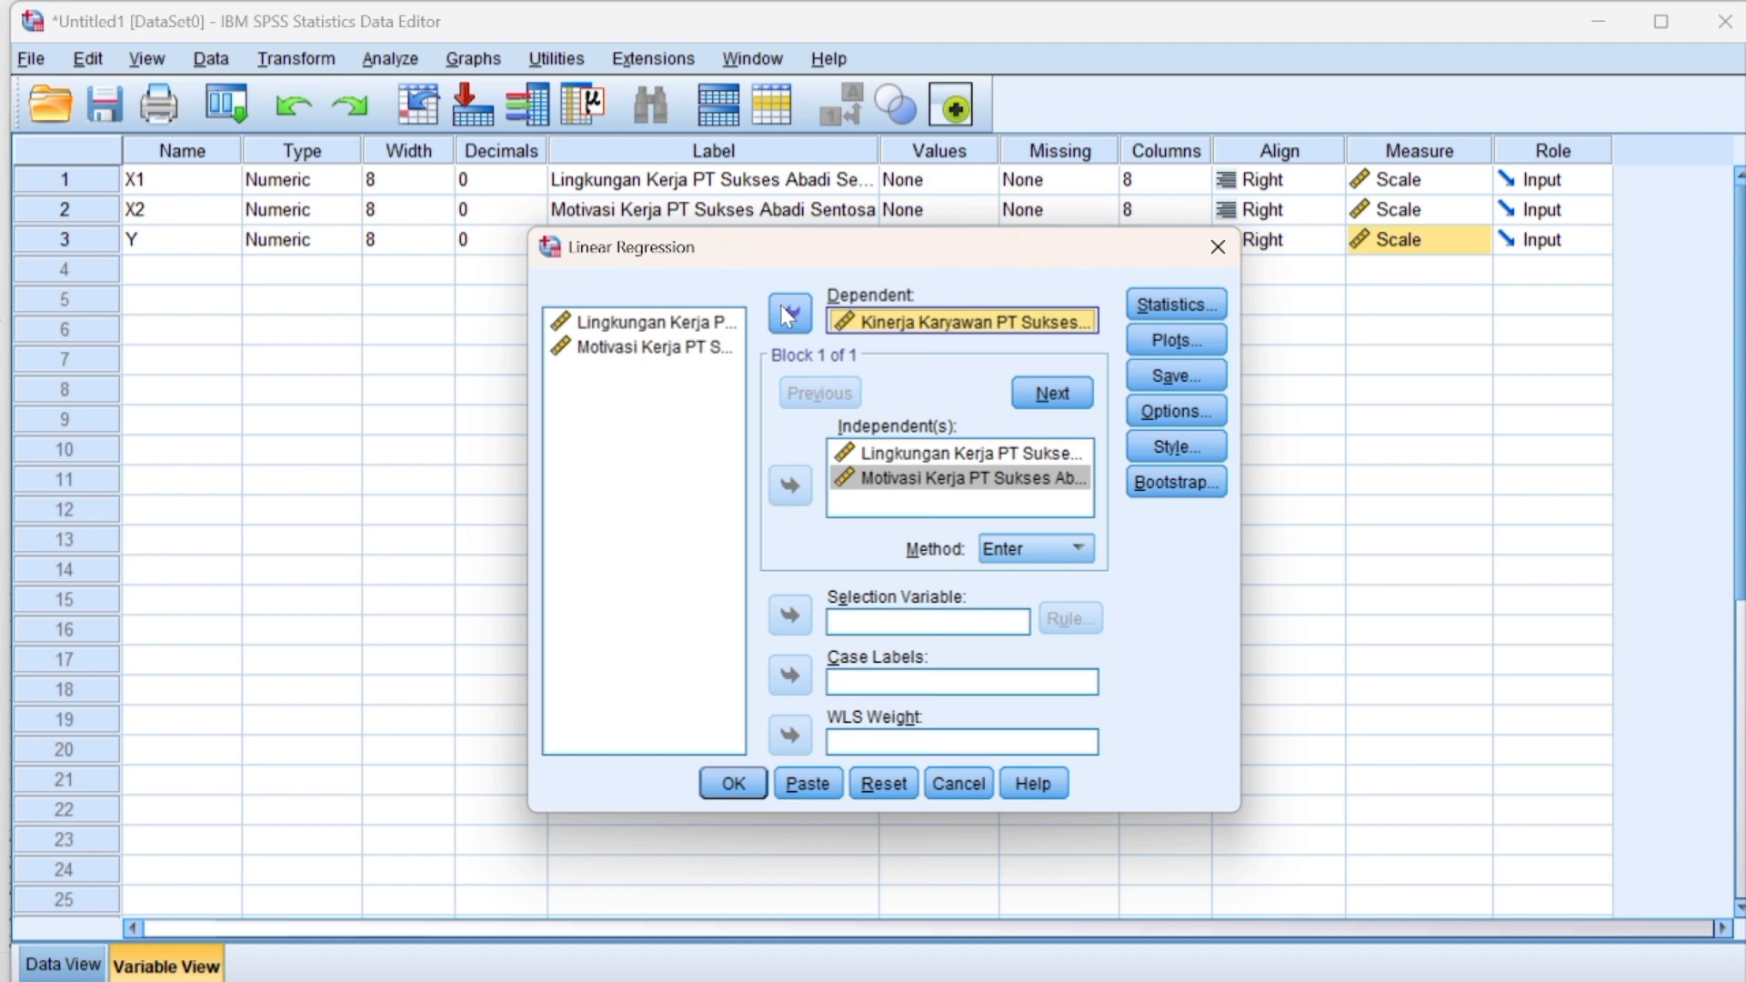
Step: Keep Estimates and Model fit as the regression statistics and run the analysis
{"action": "left_click", "coordinate": [1148, 307]}
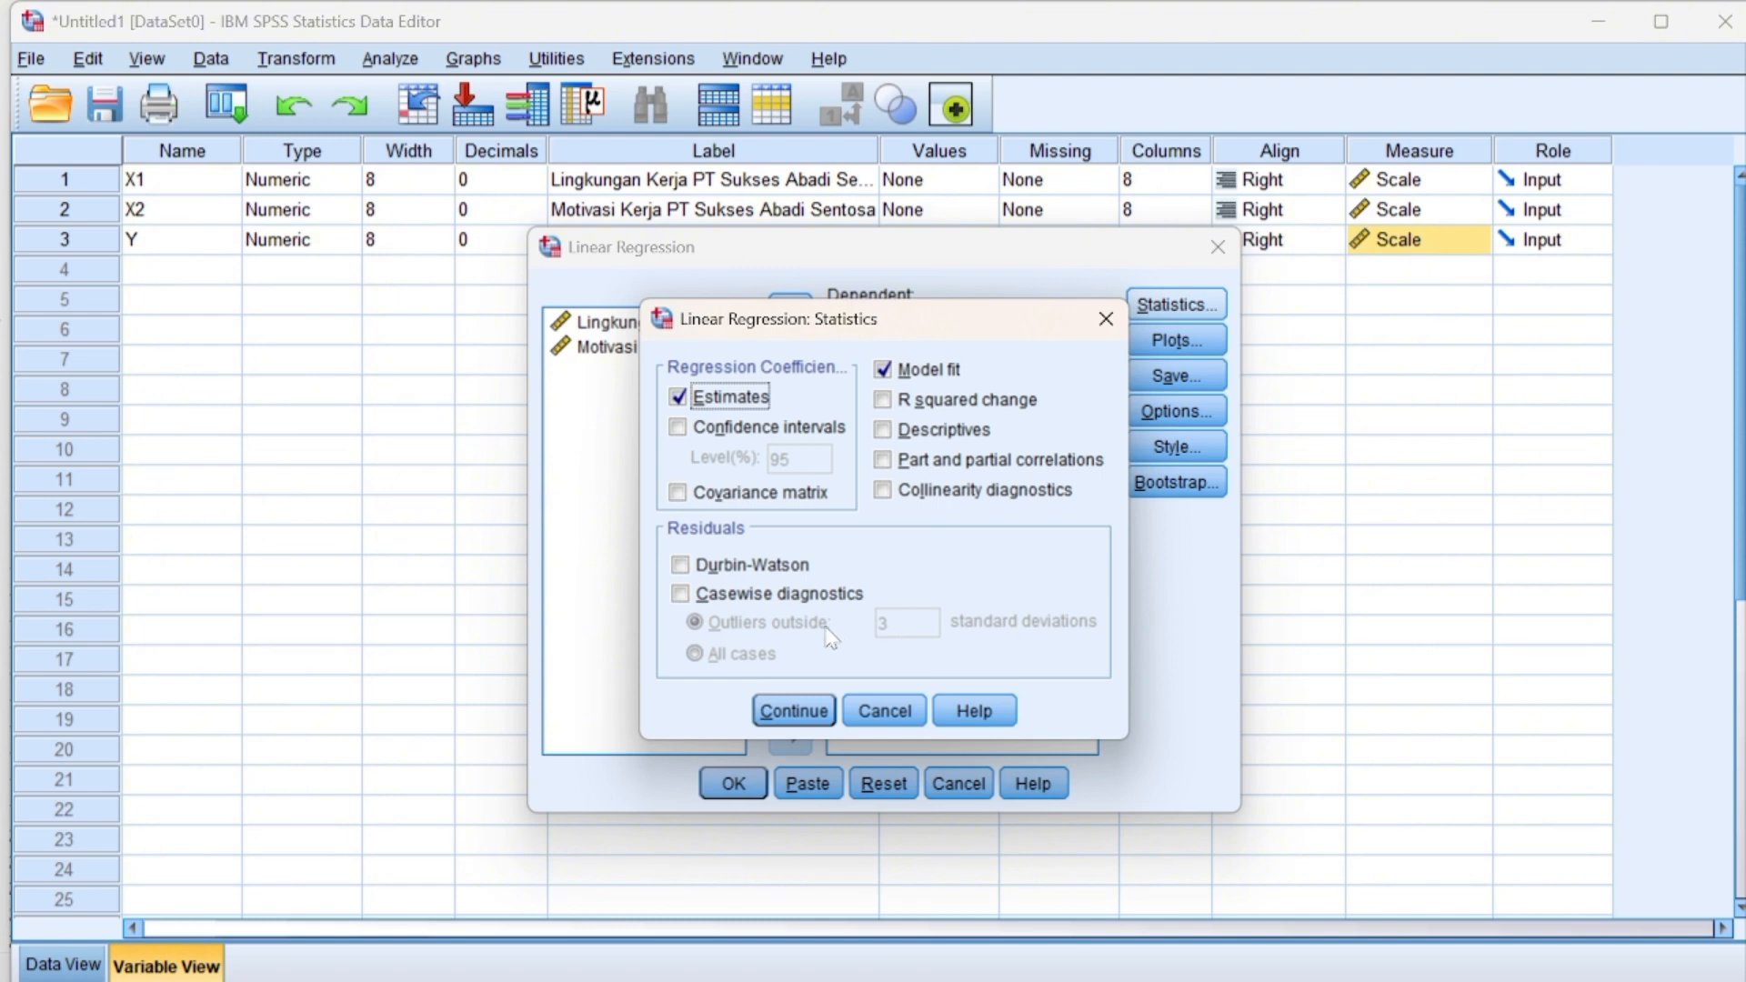
{"action": "left_click", "coordinate": [794, 711]}
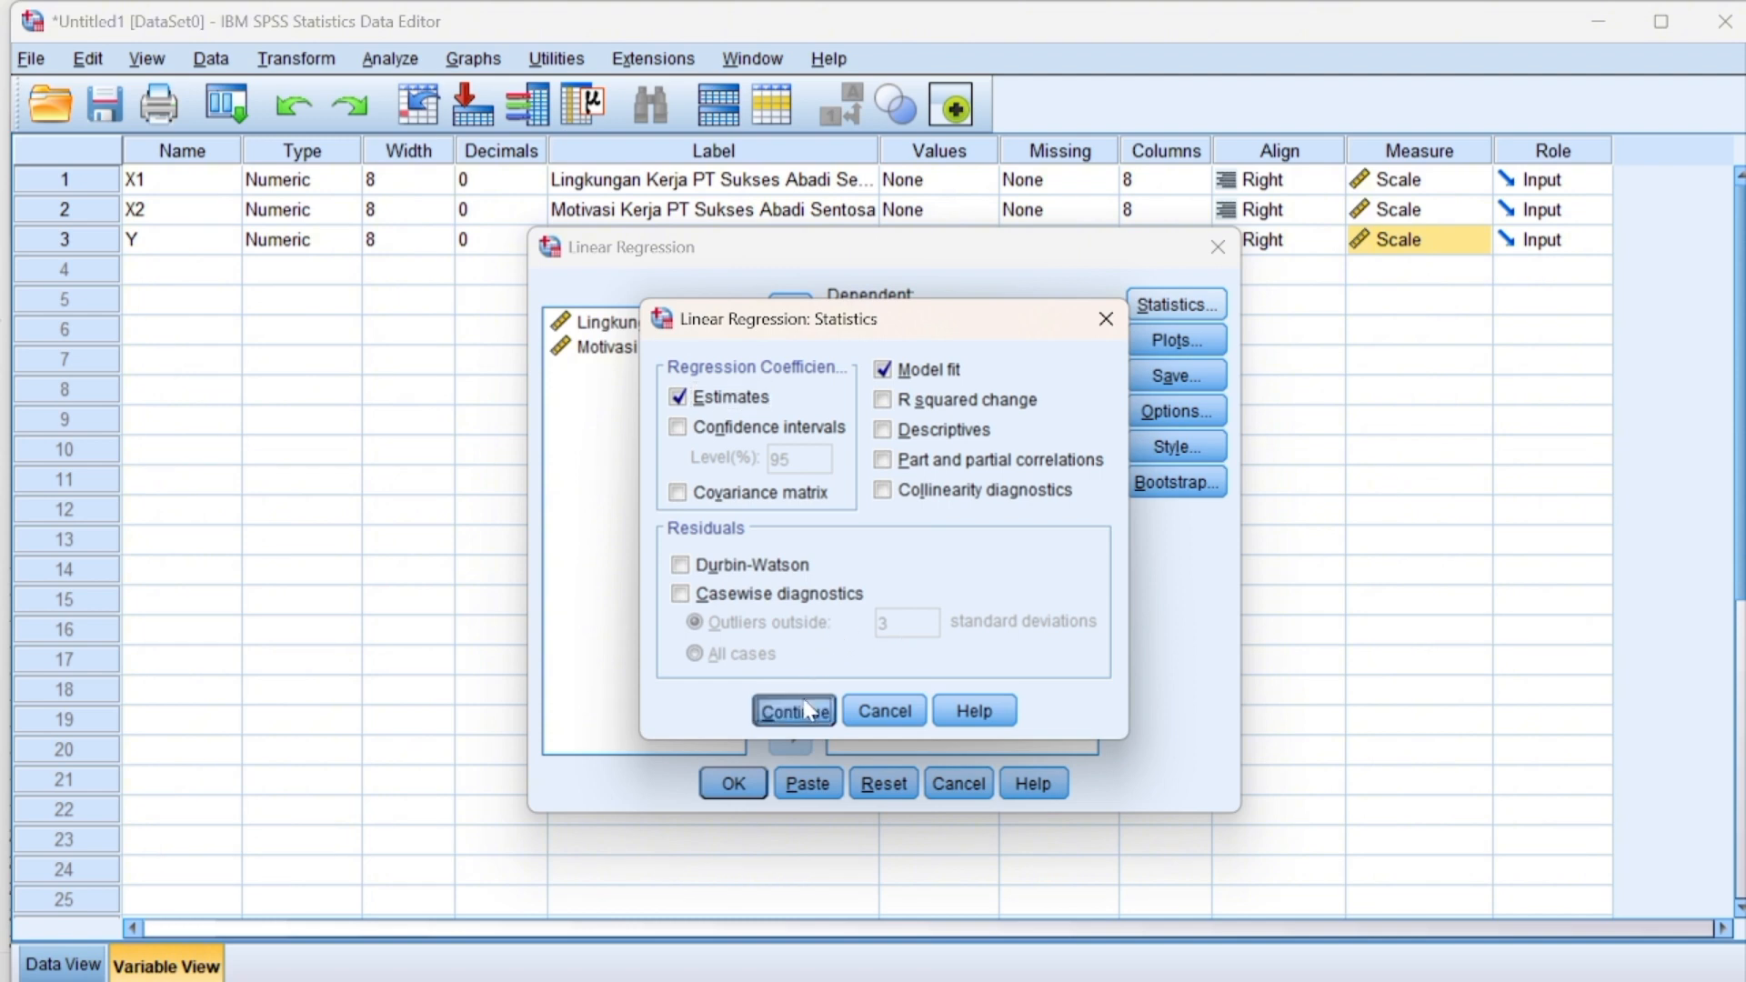
{"action": "left_click", "coordinate": [733, 783]}
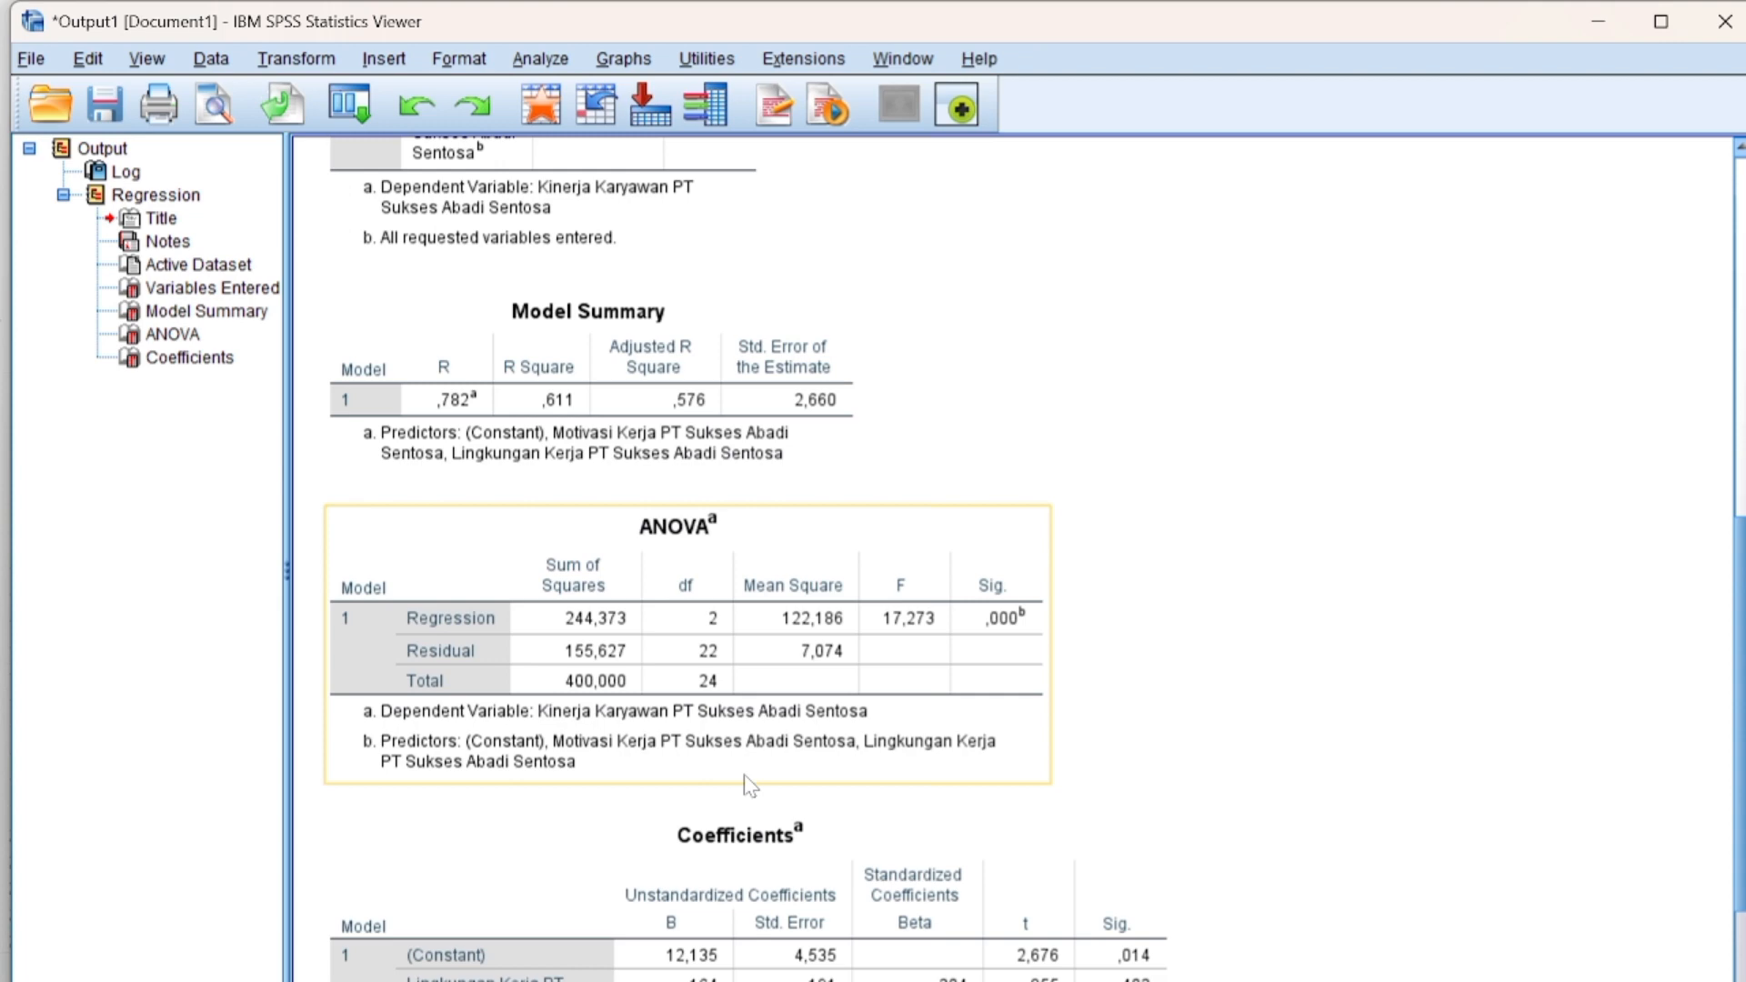
Step: Examine the Model Summary, ANOVA and Coefficients tables in the regression output
{"action": "scroll", "coordinate": [744, 772], "scroll_direction": "down", "scroll_amount": 1}
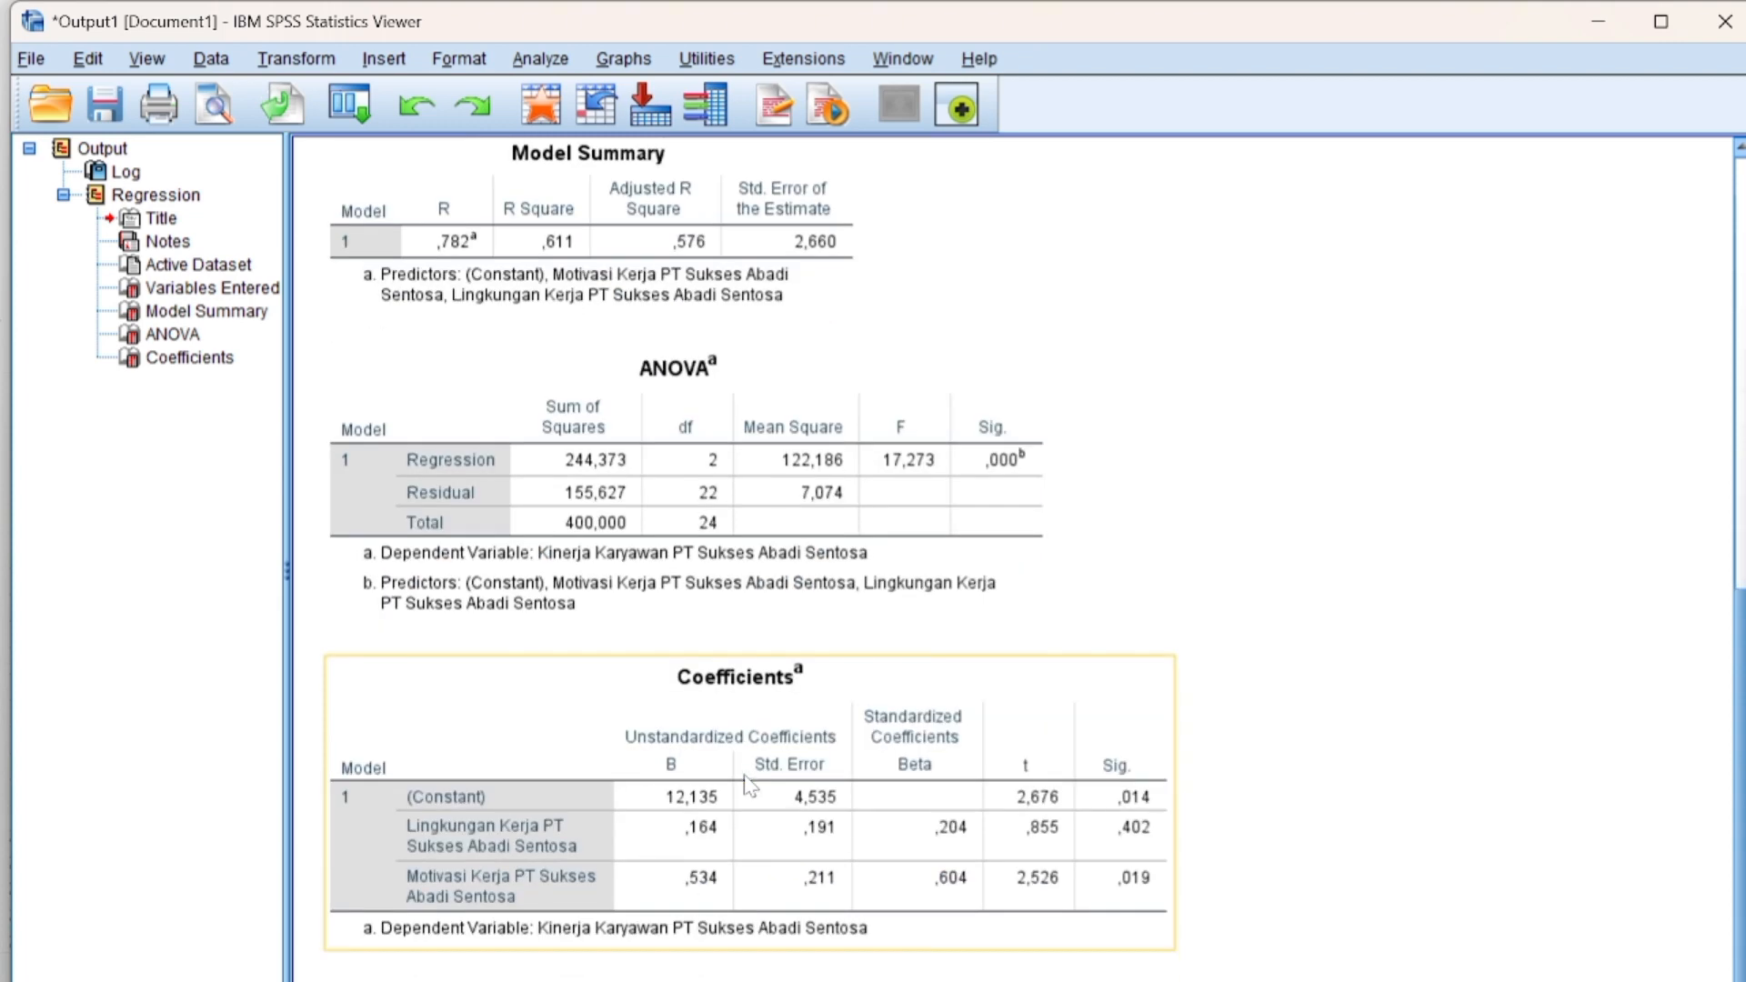
{"action": "left_click", "coordinate": [793, 289]}
{"action": "left_click", "coordinate": [630, 400]}
{"action": "left_click", "coordinate": [1353, 647]}
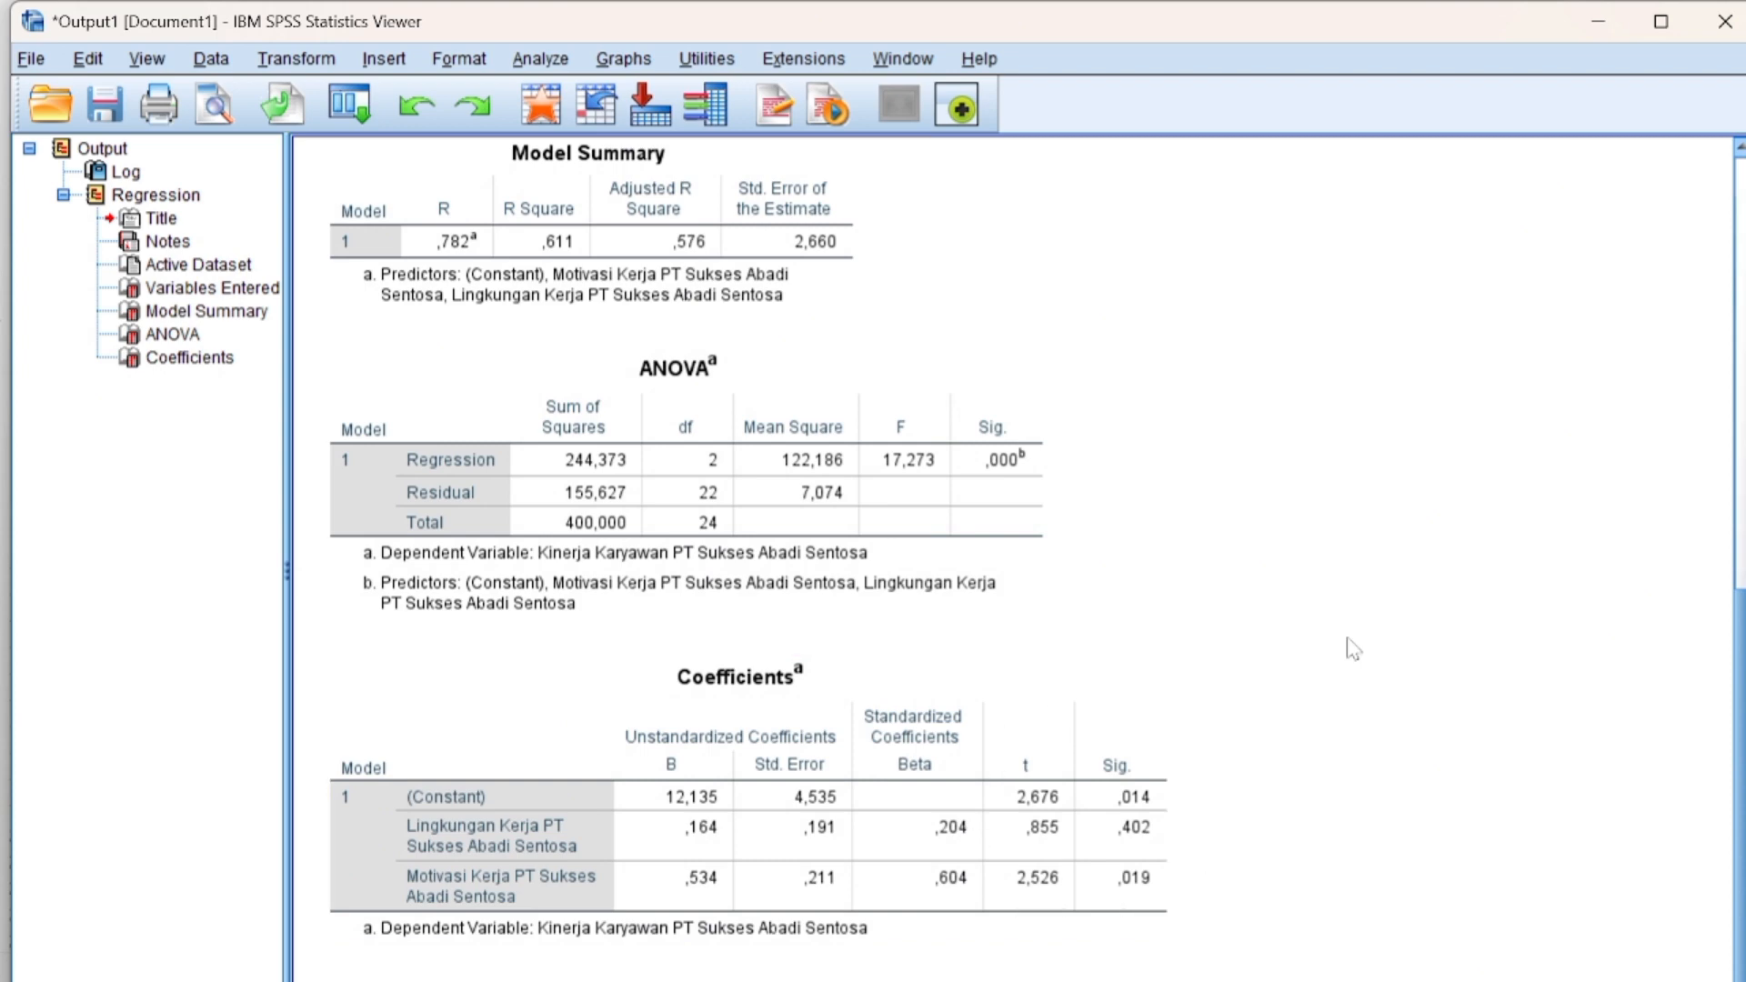